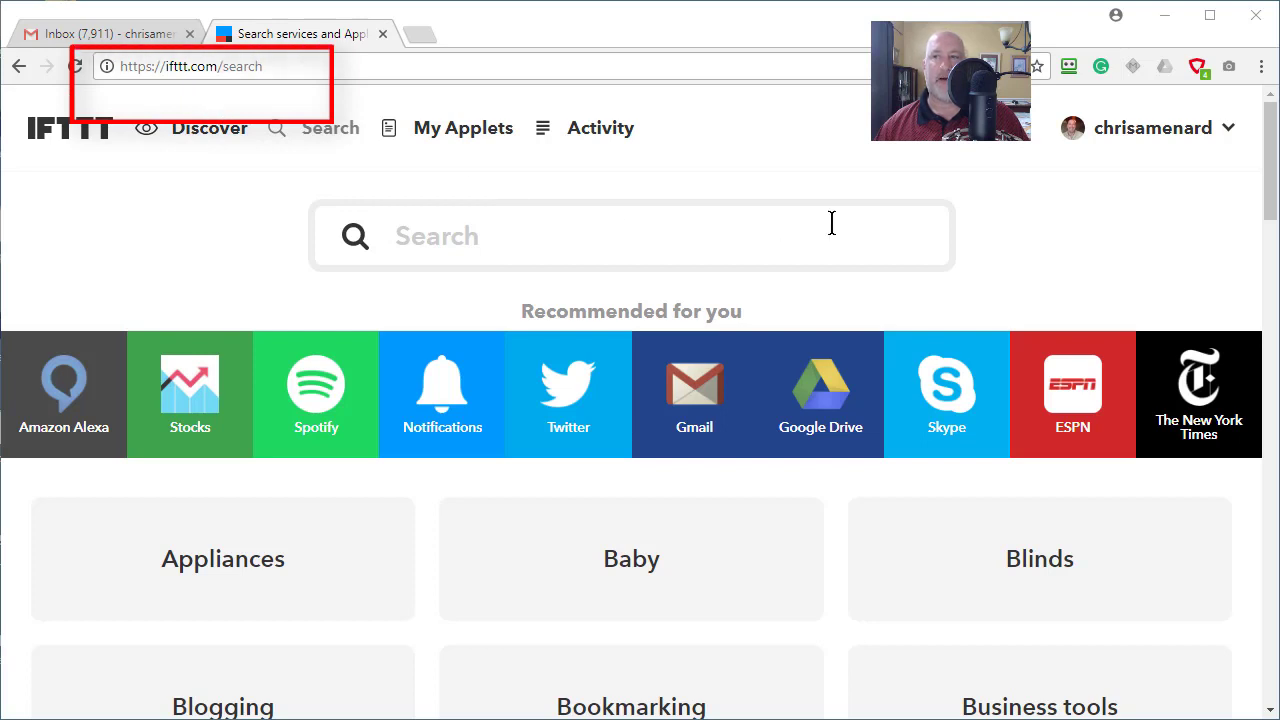
- Leave the IFTTT services search page and head for the Discover page
{"action": "left_click", "coordinate": [1160, 143]}
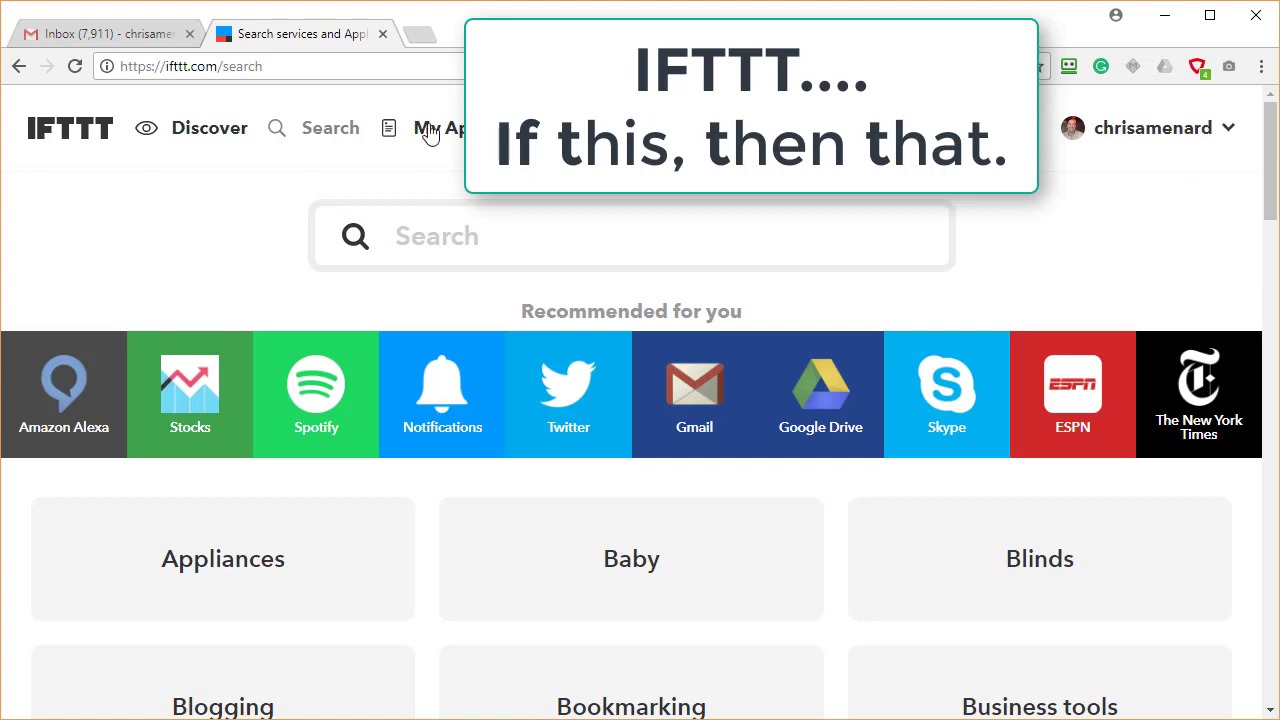
- On Discover, advance the featured carousel past photography and Android to '15 Applets for voice assistants'
{"action": "left_click", "coordinate": [200, 140]}
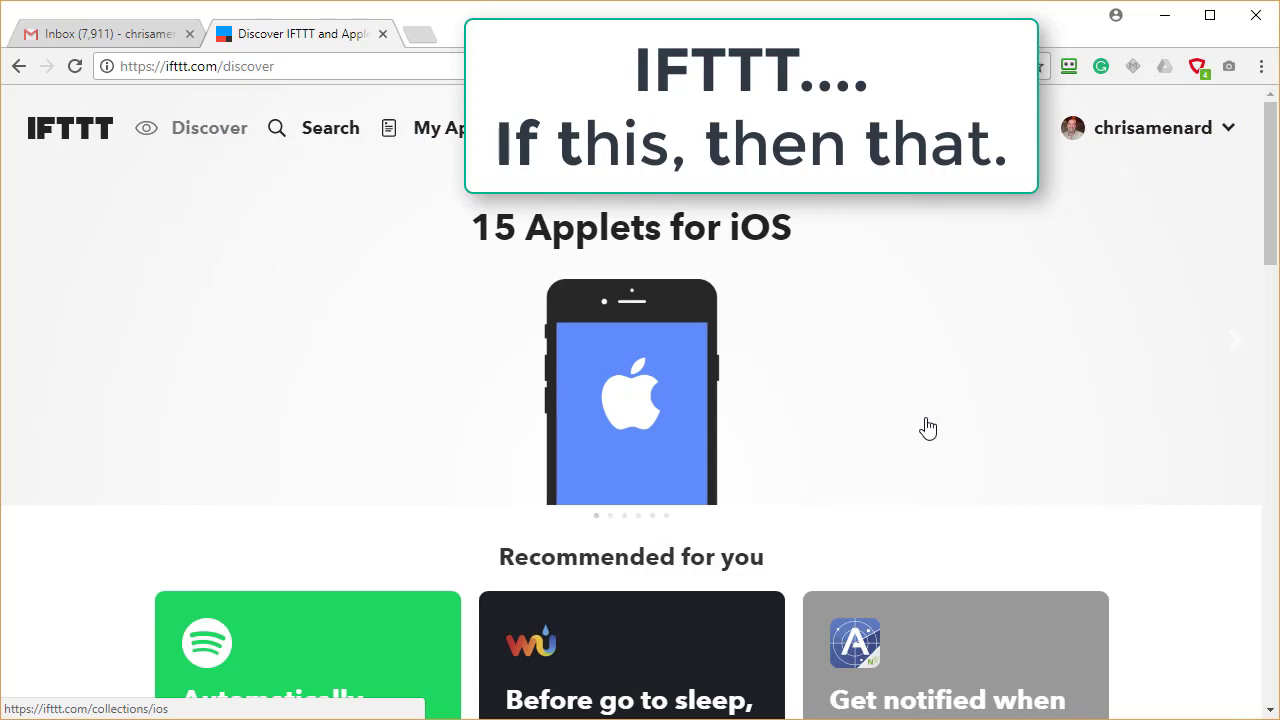
{"action": "left_click", "coordinate": [1234, 345]}
{"action": "left_click", "coordinate": [1234, 345]}
{"action": "left_click", "coordinate": [1234, 345]}
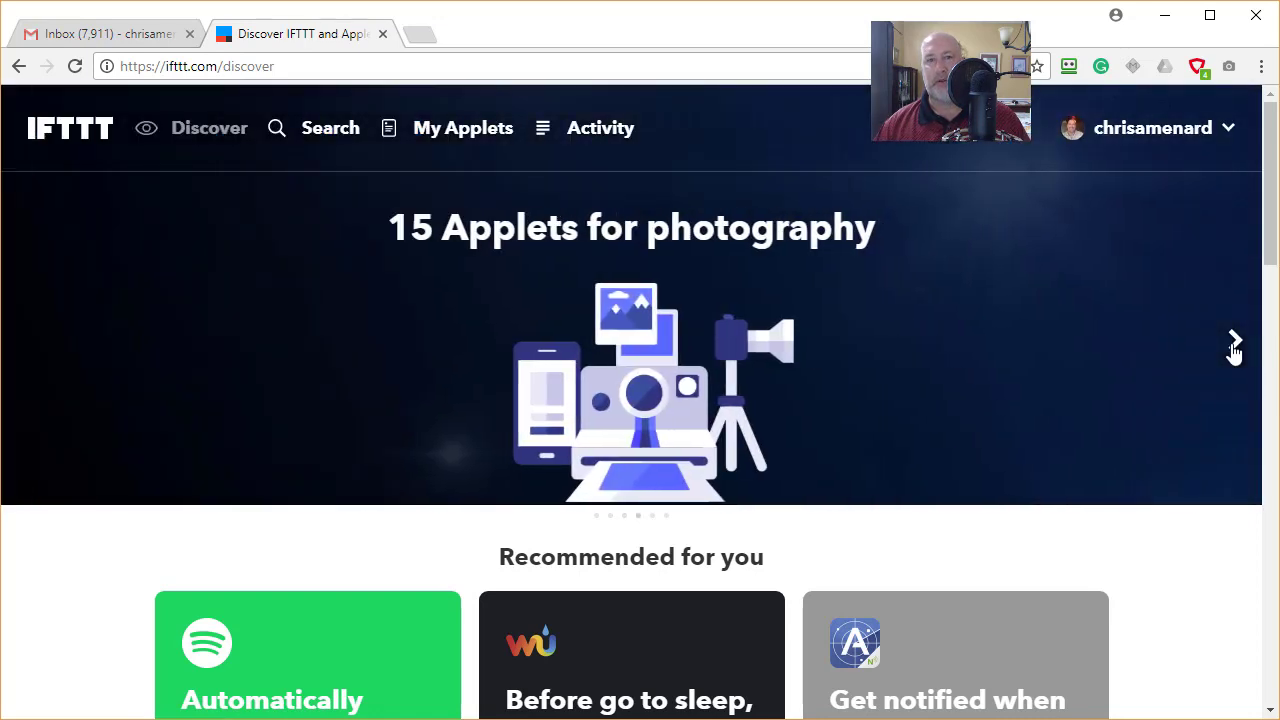
{"action": "left_click", "coordinate": [1234, 343]}
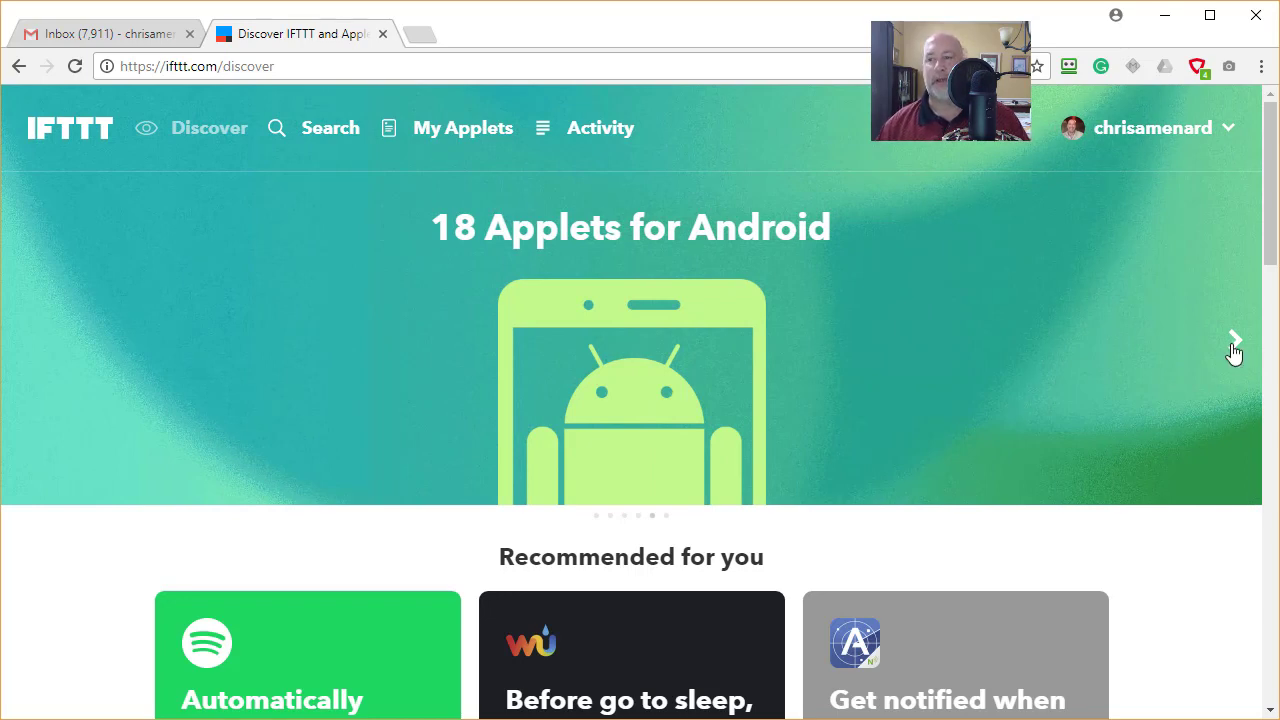
{"action": "left_click", "coordinate": [1233, 348]}
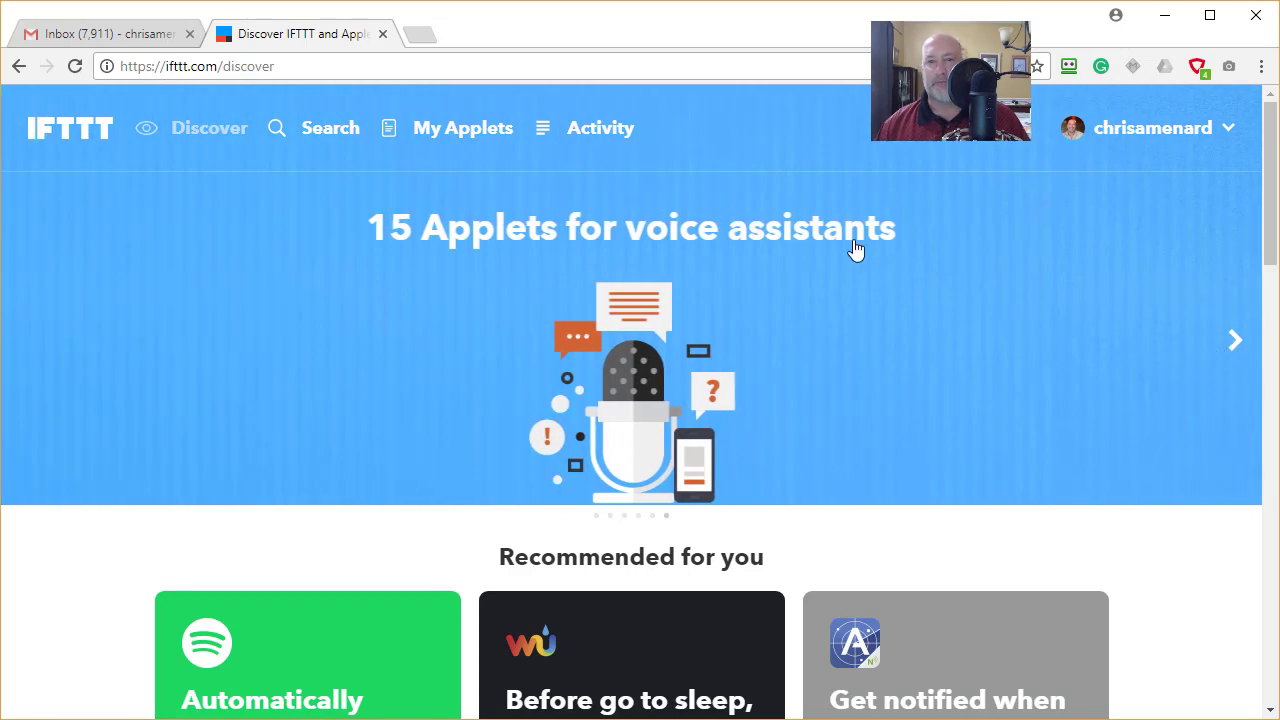
- Go to the services search page and scroll down to the category tiles
{"action": "left_click", "coordinate": [340, 140]}
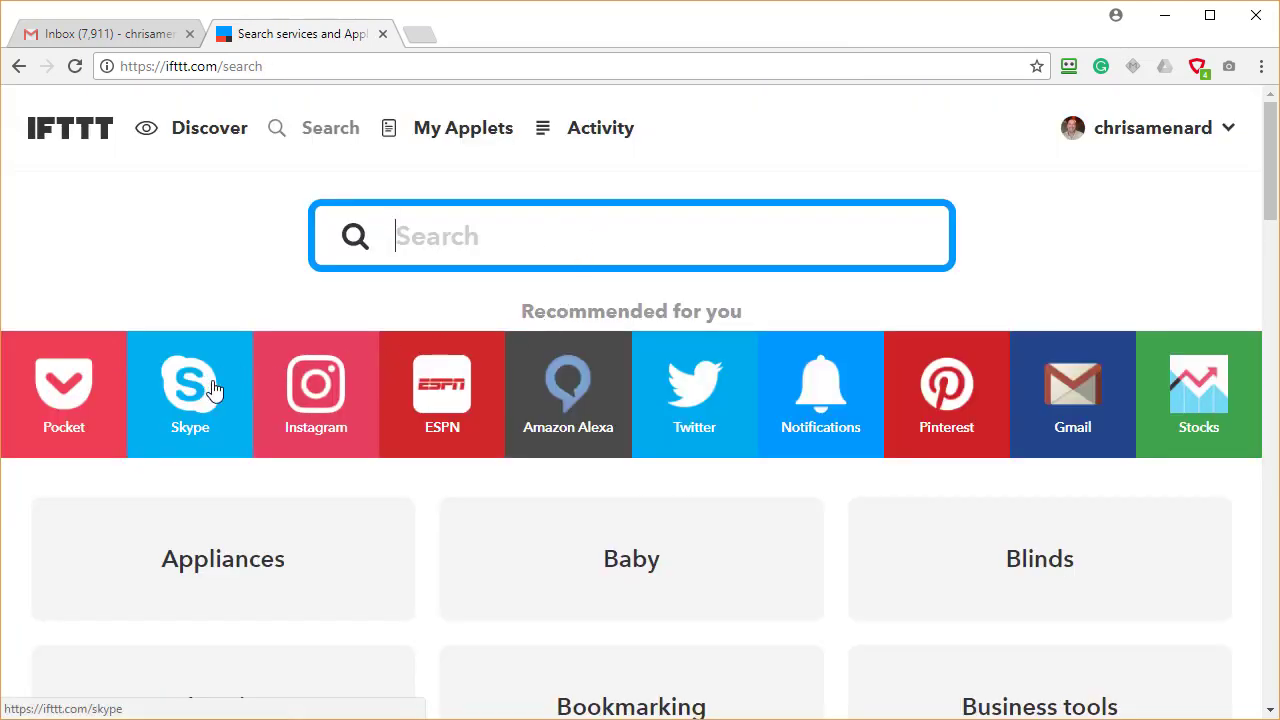
{"action": "scroll", "coordinate": [455, 383], "scroll_direction": "down", "scroll_amount": 5}
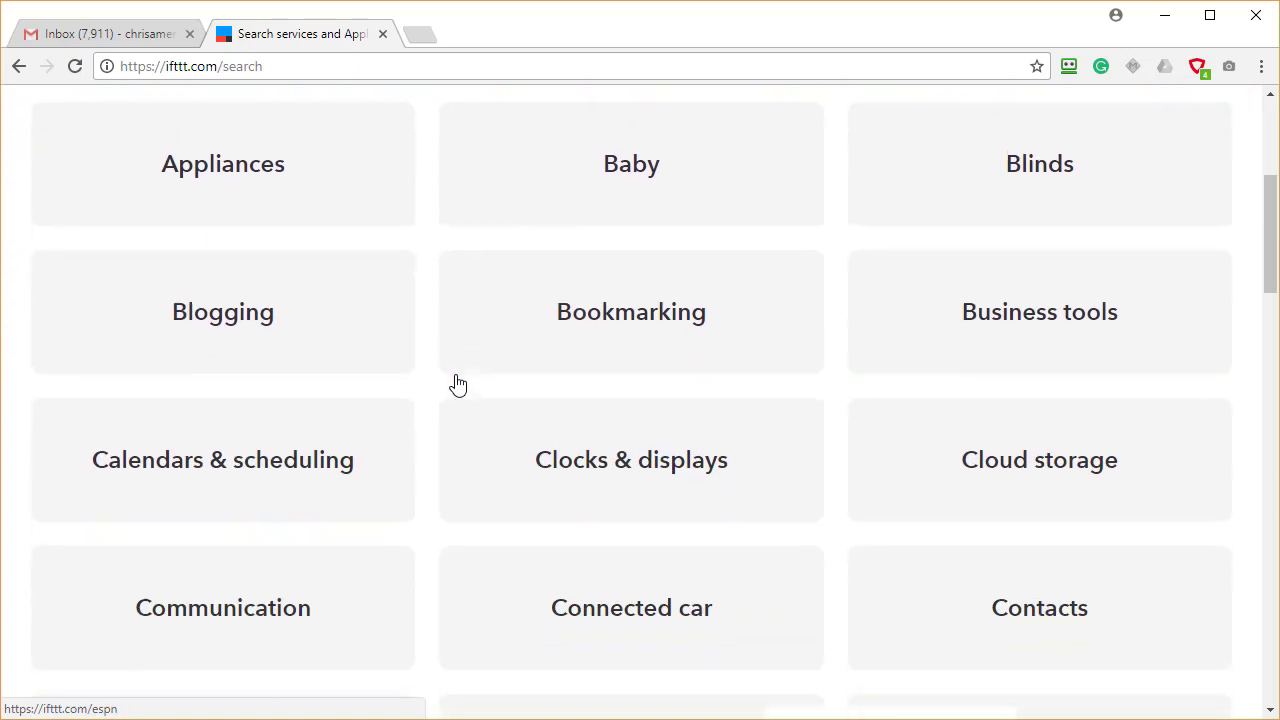
{"action": "scroll", "coordinate": [455, 383], "scroll_direction": "down", "scroll_amount": 4}
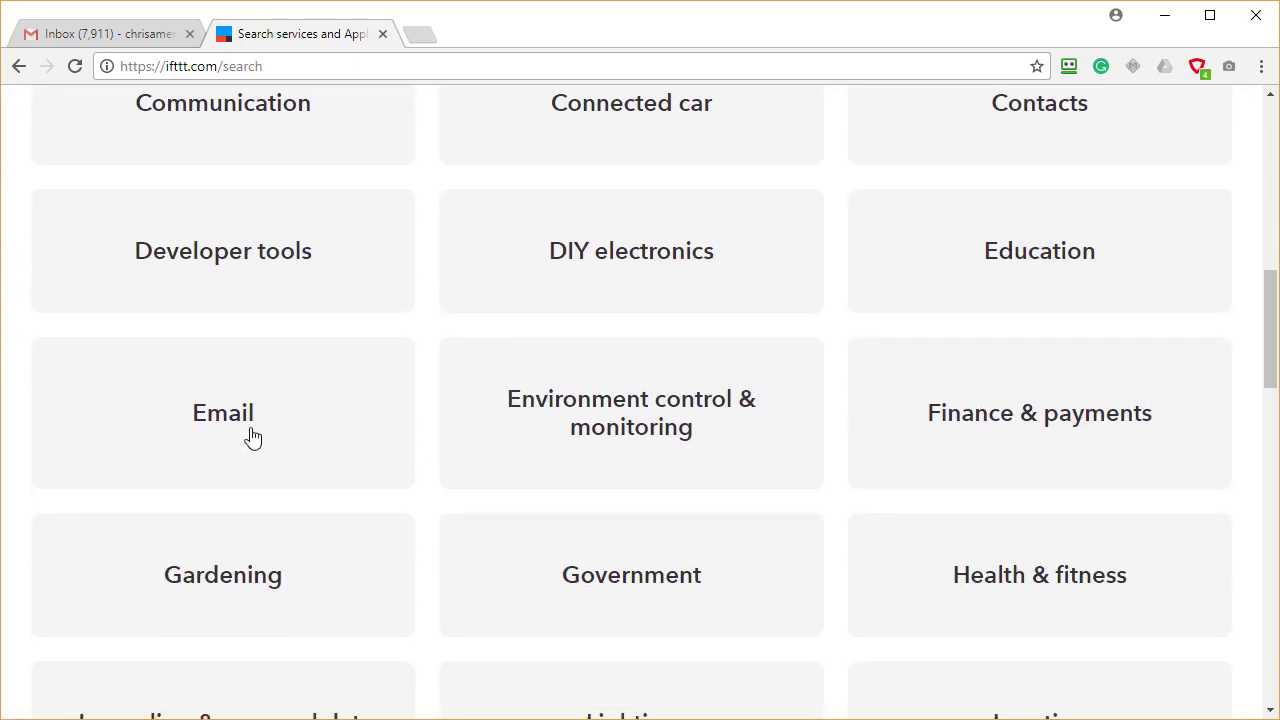
- Open the Email category and browse its services and email applets
{"action": "left_click", "coordinate": [218, 425]}
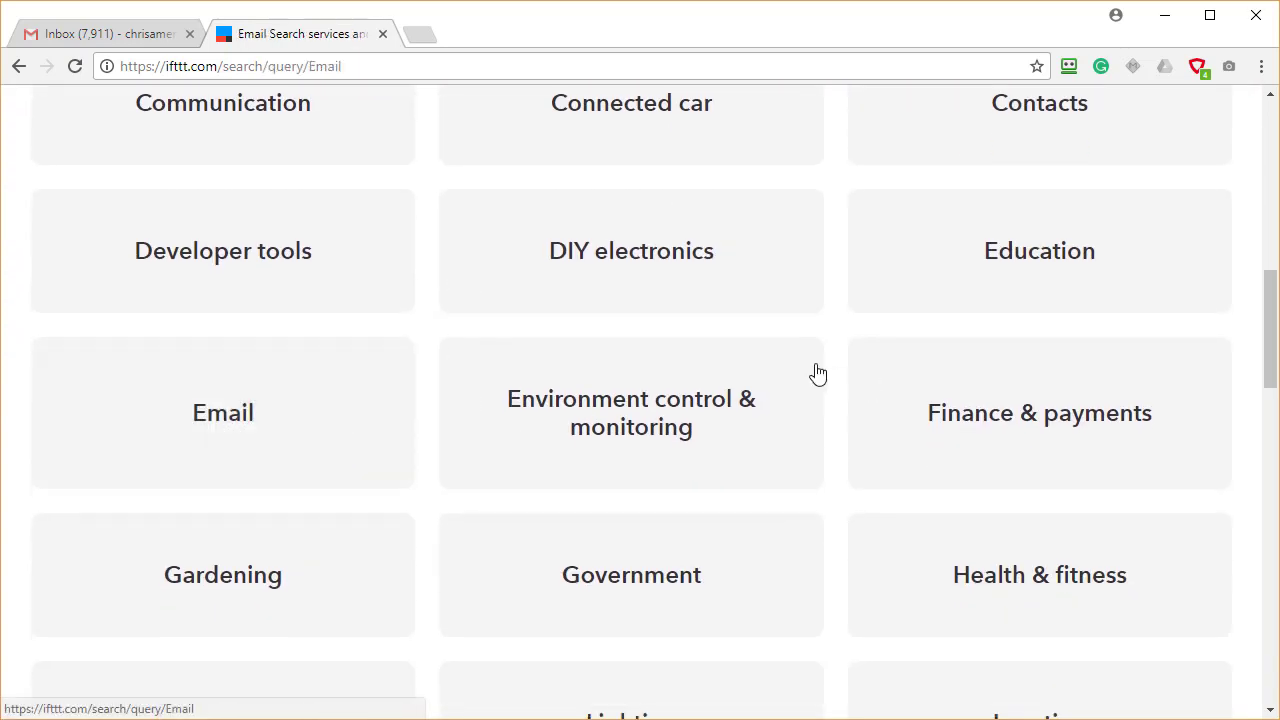
{"action": "scroll", "coordinate": [814, 370], "scroll_direction": "down", "scroll_amount": 3}
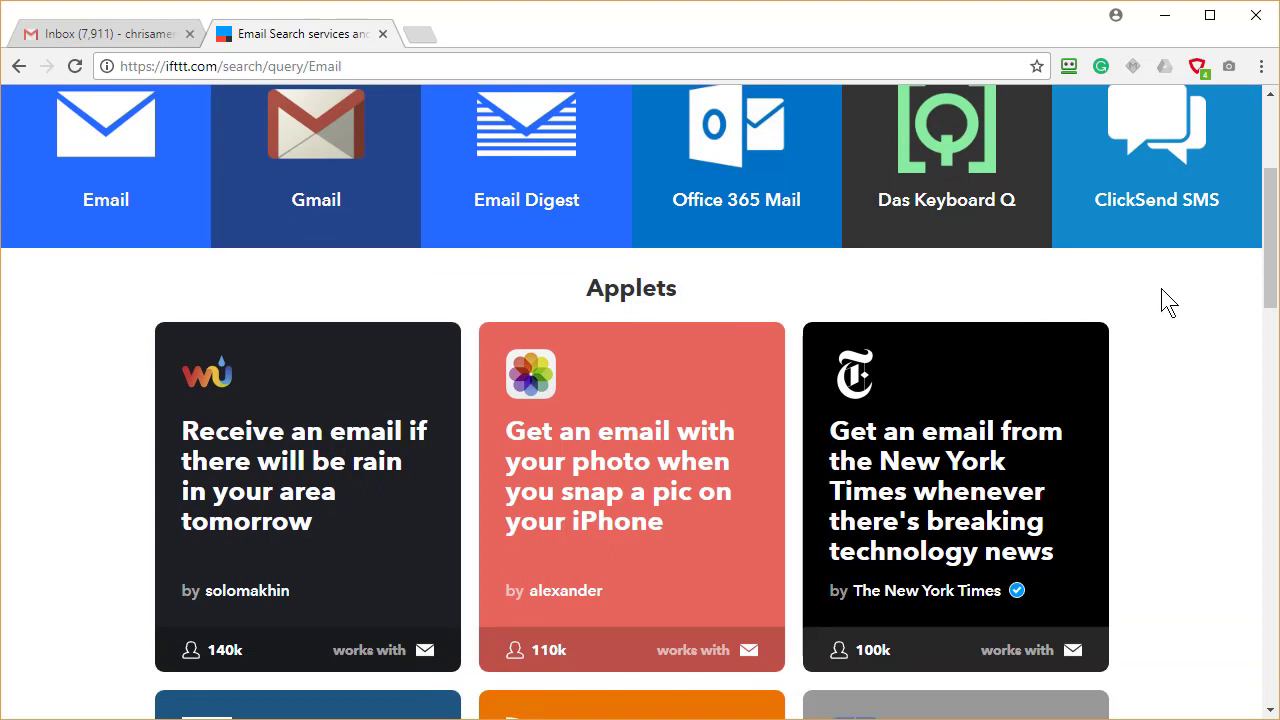
{"action": "scroll", "coordinate": [1170, 310], "scroll_direction": "down", "scroll_amount": 1}
{"action": "scroll", "coordinate": [1173, 310], "scroll_direction": "down", "scroll_amount": 1}
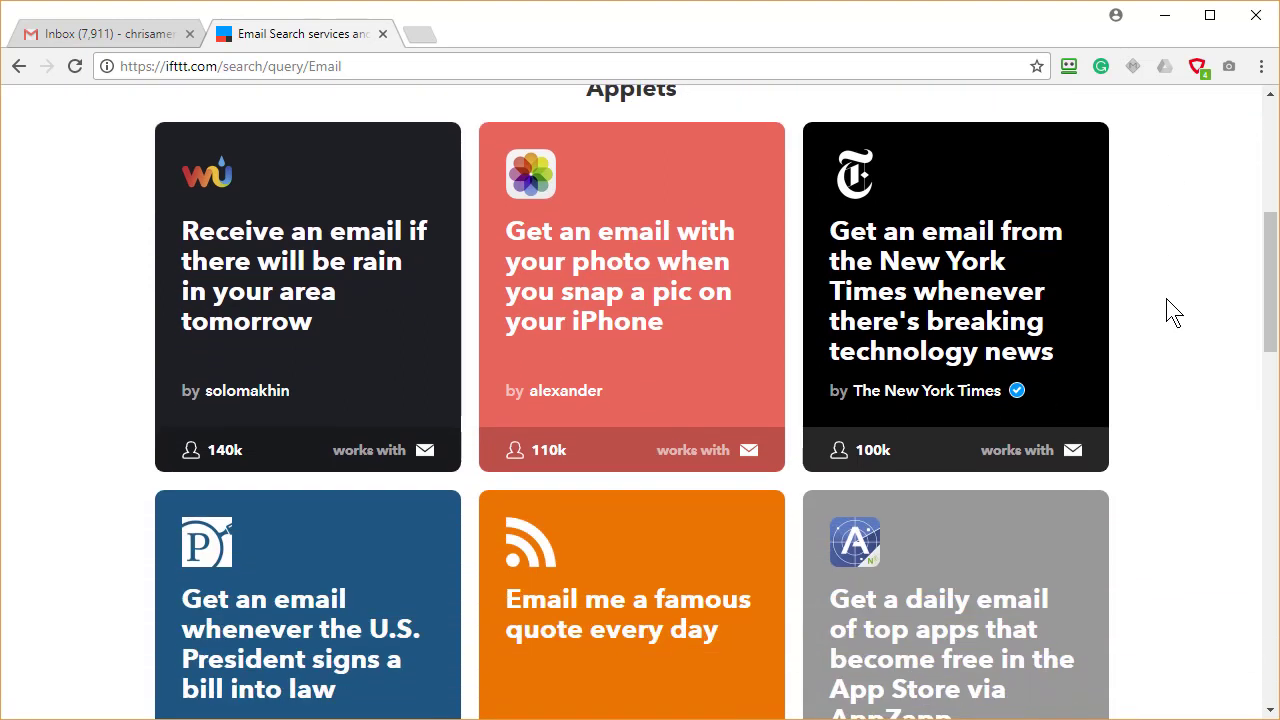
{"action": "scroll", "coordinate": [1173, 311], "scroll_direction": "down", "scroll_amount": 2}
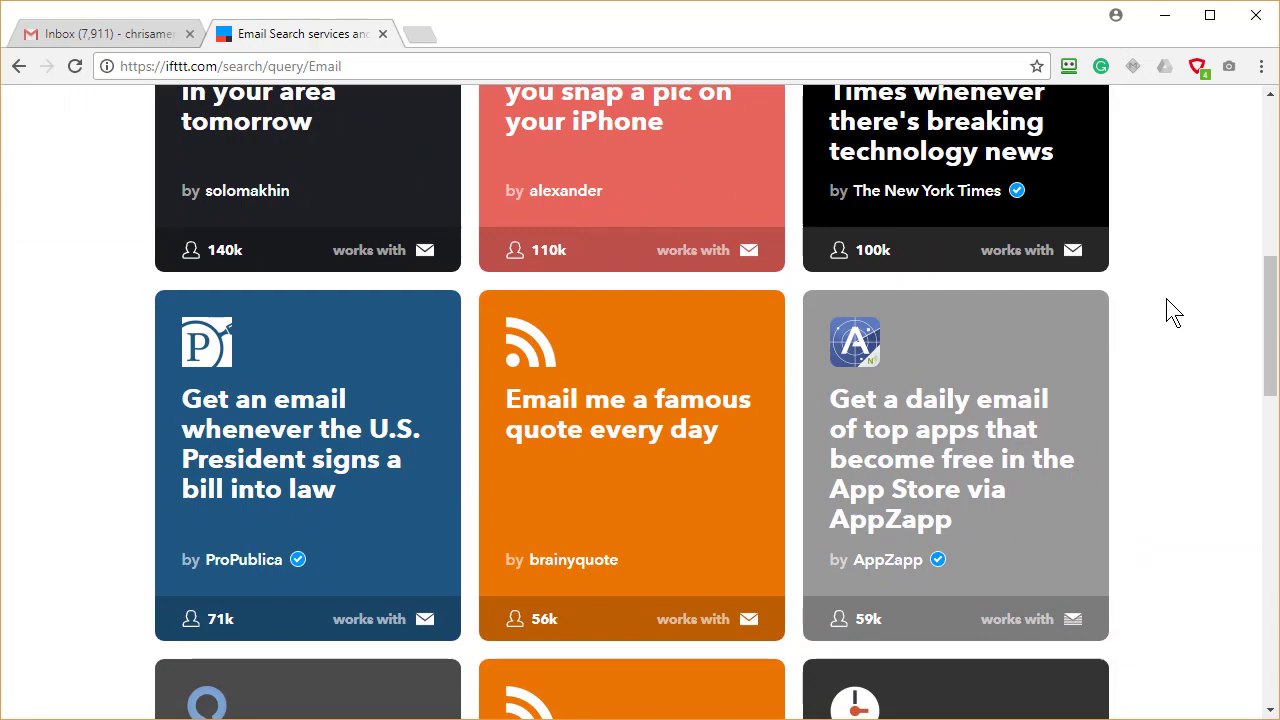
{"action": "scroll", "coordinate": [1173, 311], "scroll_direction": "down", "scroll_amount": 5}
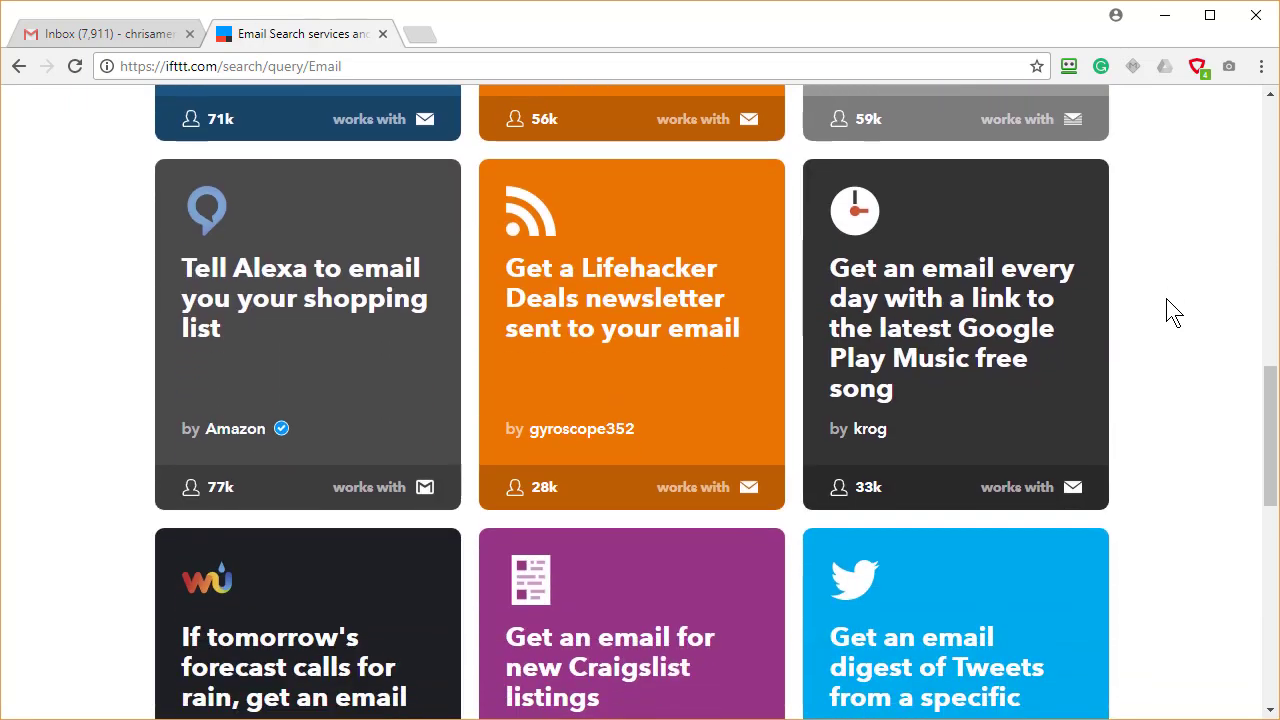
{"action": "scroll", "coordinate": [1173, 311], "scroll_direction": "down", "scroll_amount": 2}
{"action": "scroll", "coordinate": [1173, 311], "scroll_direction": "up", "scroll_amount": 12}
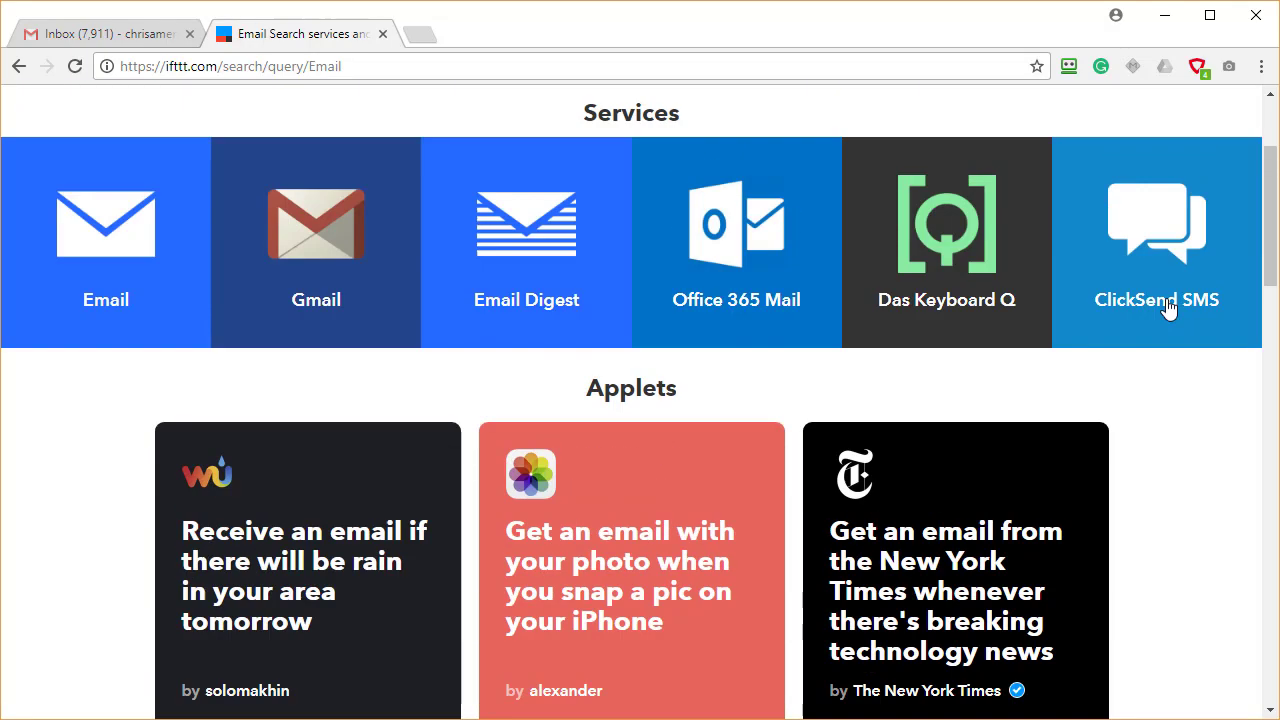
{"action": "scroll", "coordinate": [1168, 310], "scroll_direction": "up", "scroll_amount": 2}
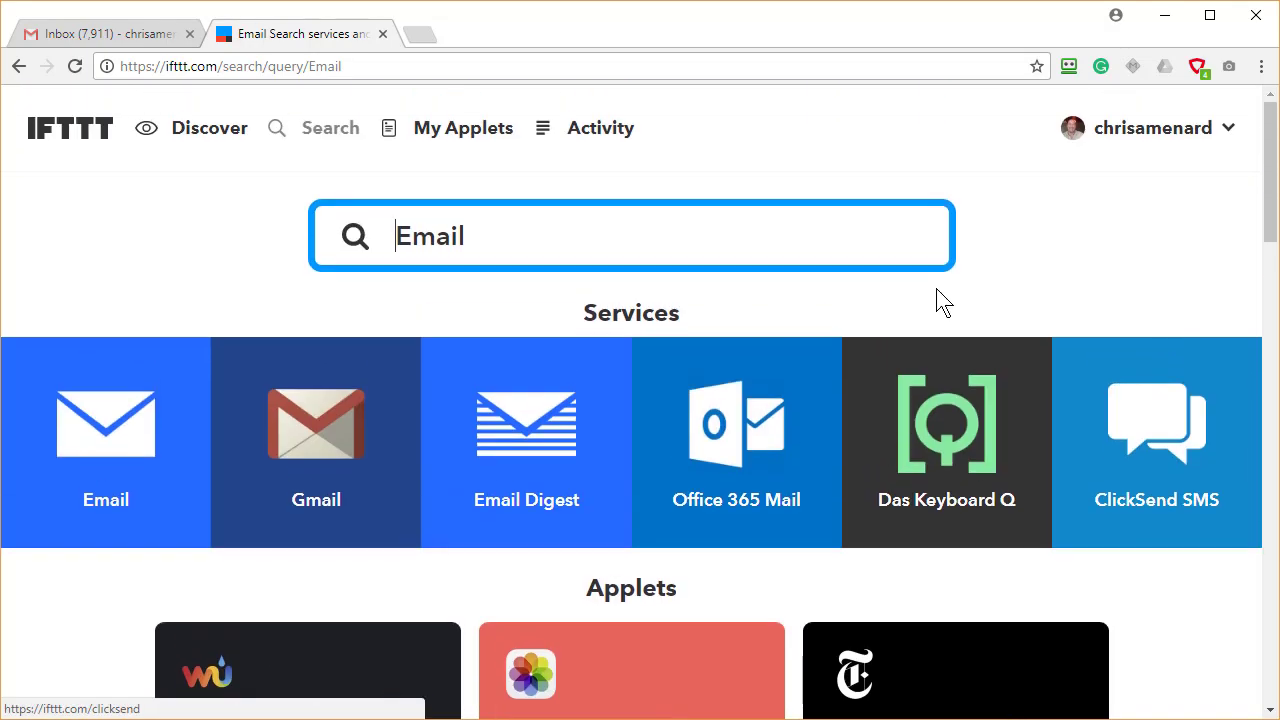
- Search services for 'fitbit' and browse the Fitbit, Nike+ and Fitbit applet results
{"action": "left_click", "coordinate": [343, 138]}
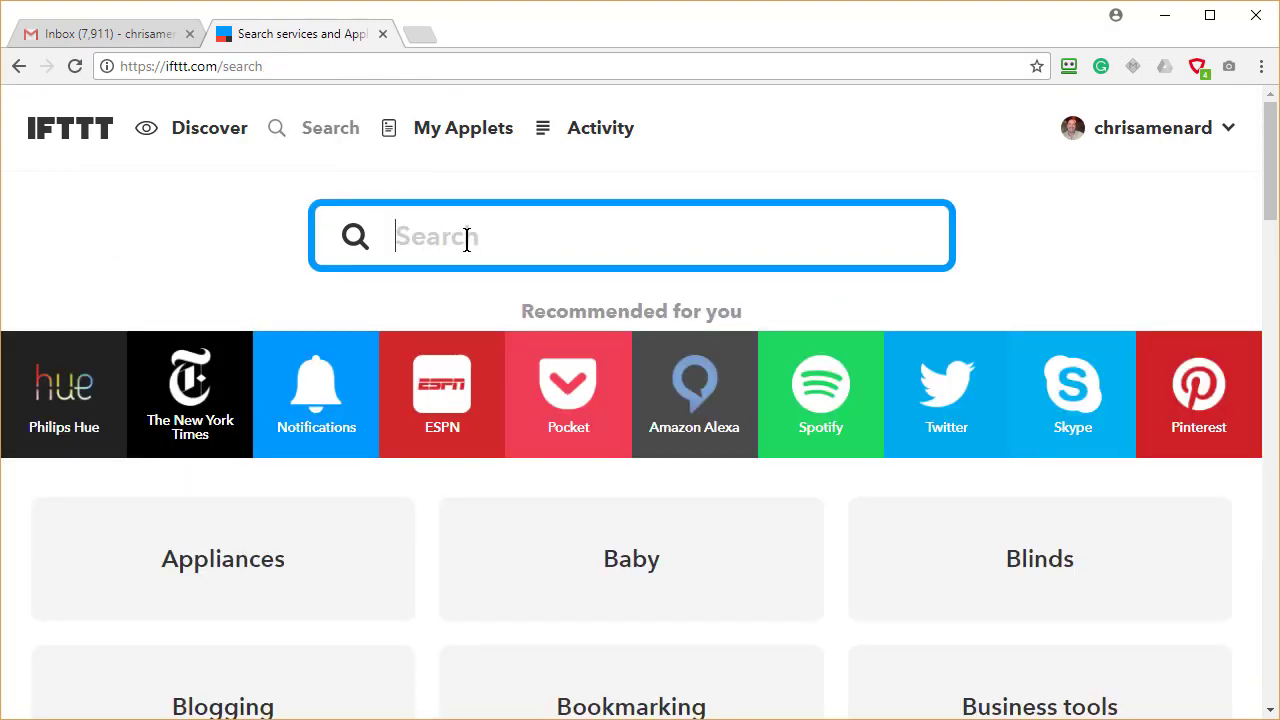
{"action": "type", "text": "fitbit"}
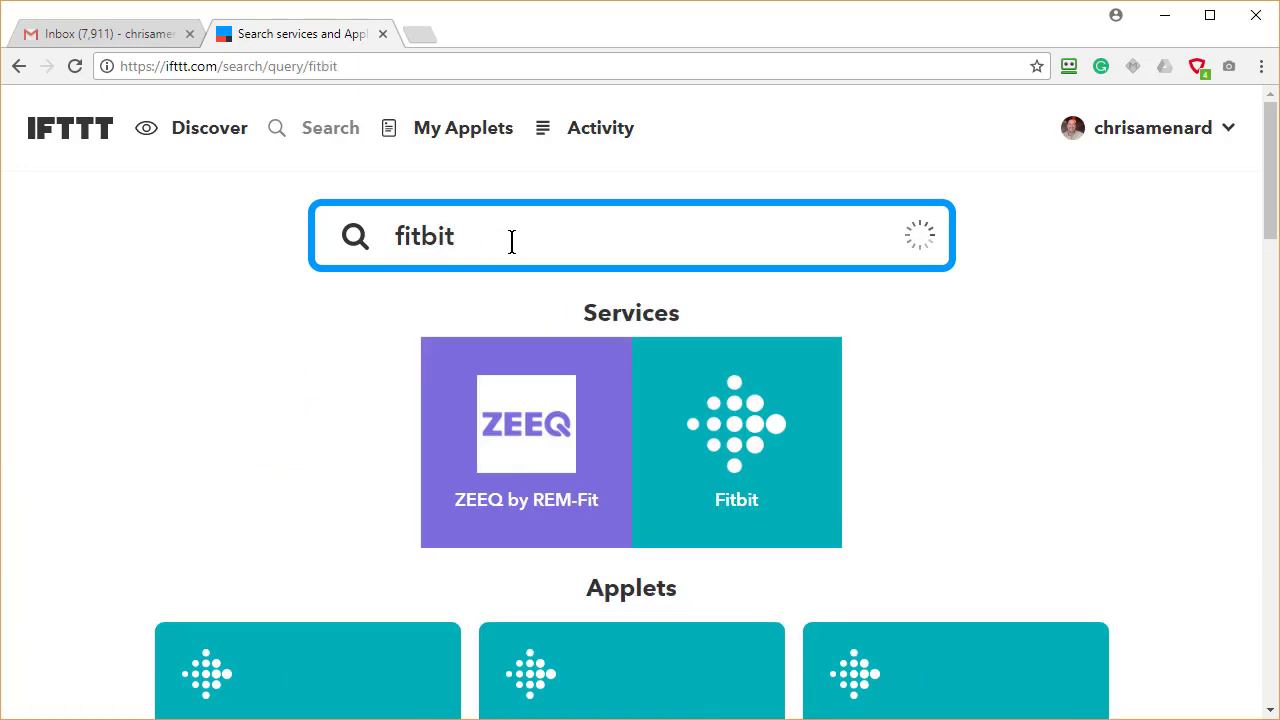
{"action": "scroll", "coordinate": [550, 282], "scroll_direction": "down", "scroll_amount": 1}
{"action": "scroll", "coordinate": [549, 280], "scroll_direction": "down", "scroll_amount": 2}
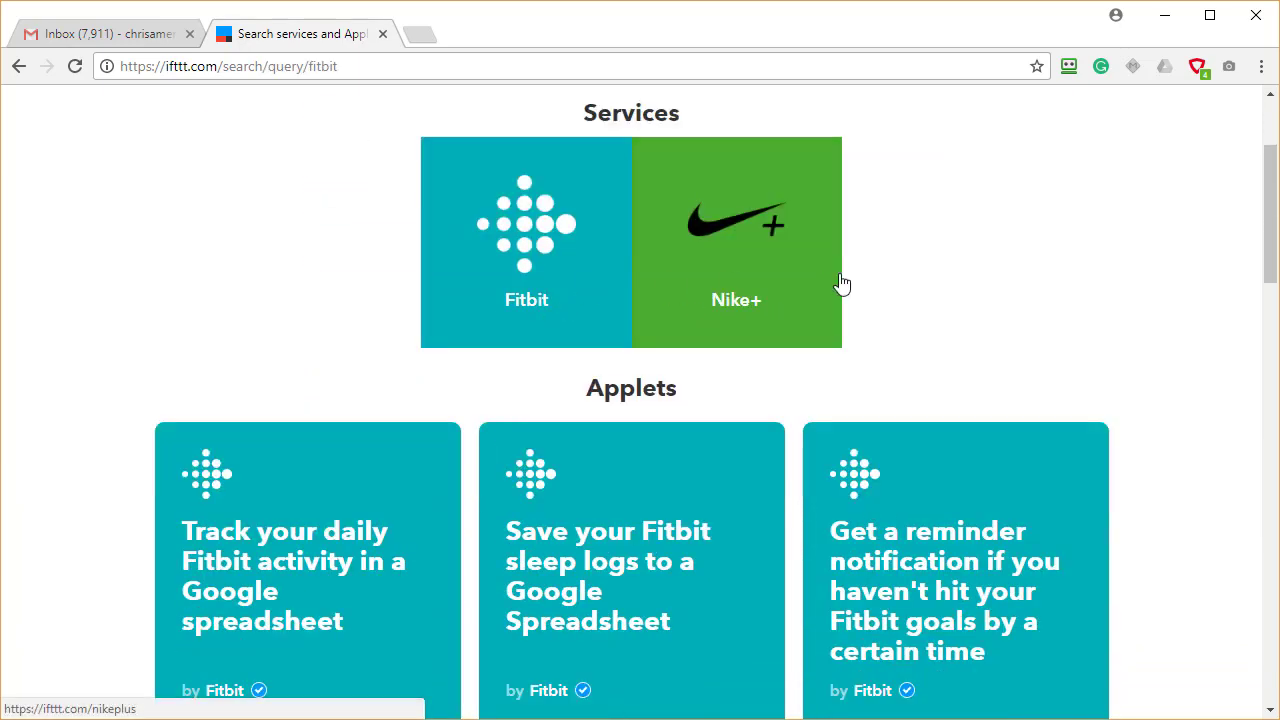
{"action": "scroll", "coordinate": [898, 285], "scroll_direction": "down", "scroll_amount": 1}
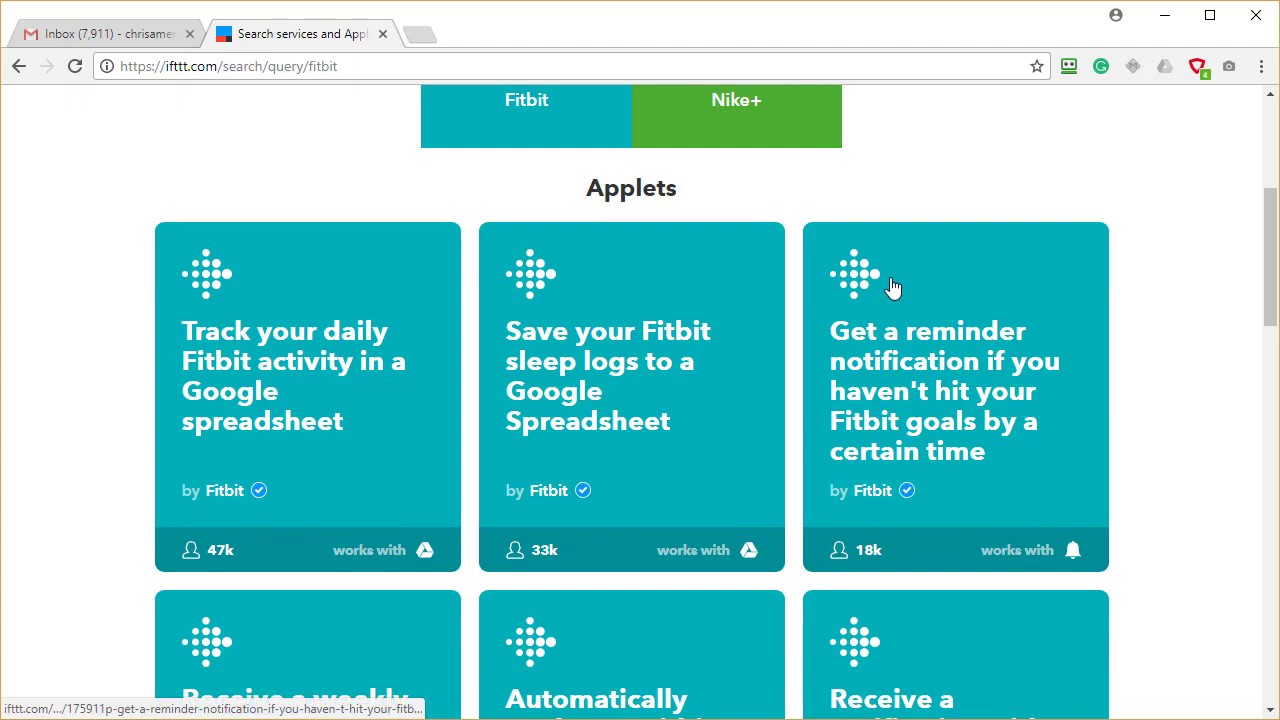
{"action": "scroll", "coordinate": [1074, 219], "scroll_direction": "down", "scroll_amount": 1}
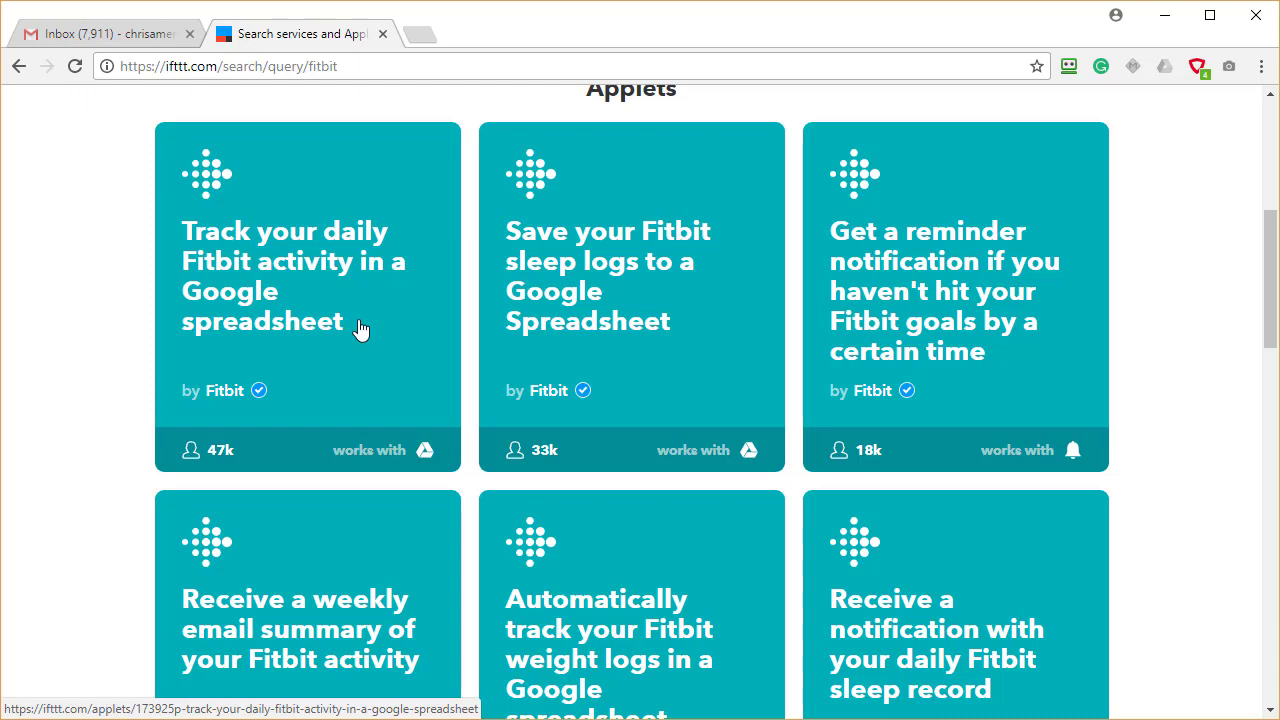
{"action": "scroll", "coordinate": [360, 329], "scroll_direction": "up", "scroll_amount": 5}
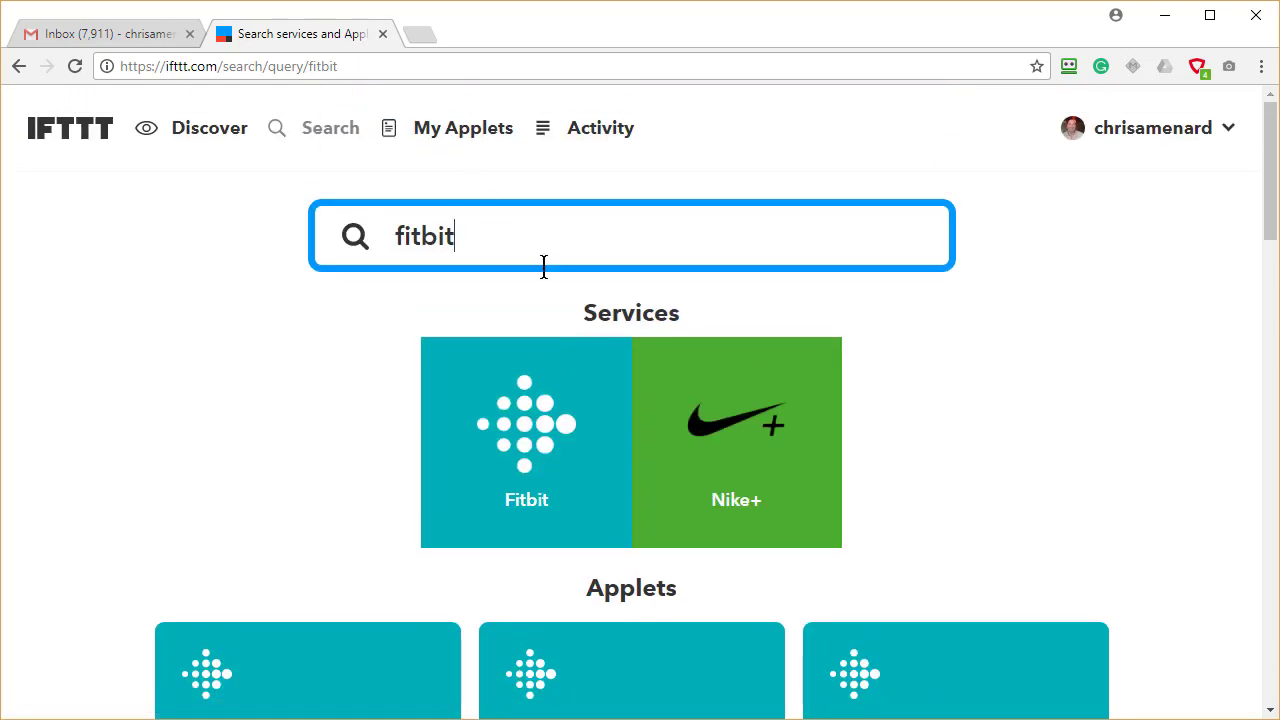
{"action": "scroll", "coordinate": [551, 340], "scroll_direction": "down", "scroll_amount": 3}
{"action": "scroll", "coordinate": [524, 207], "scroll_direction": "up", "scroll_amount": 3}
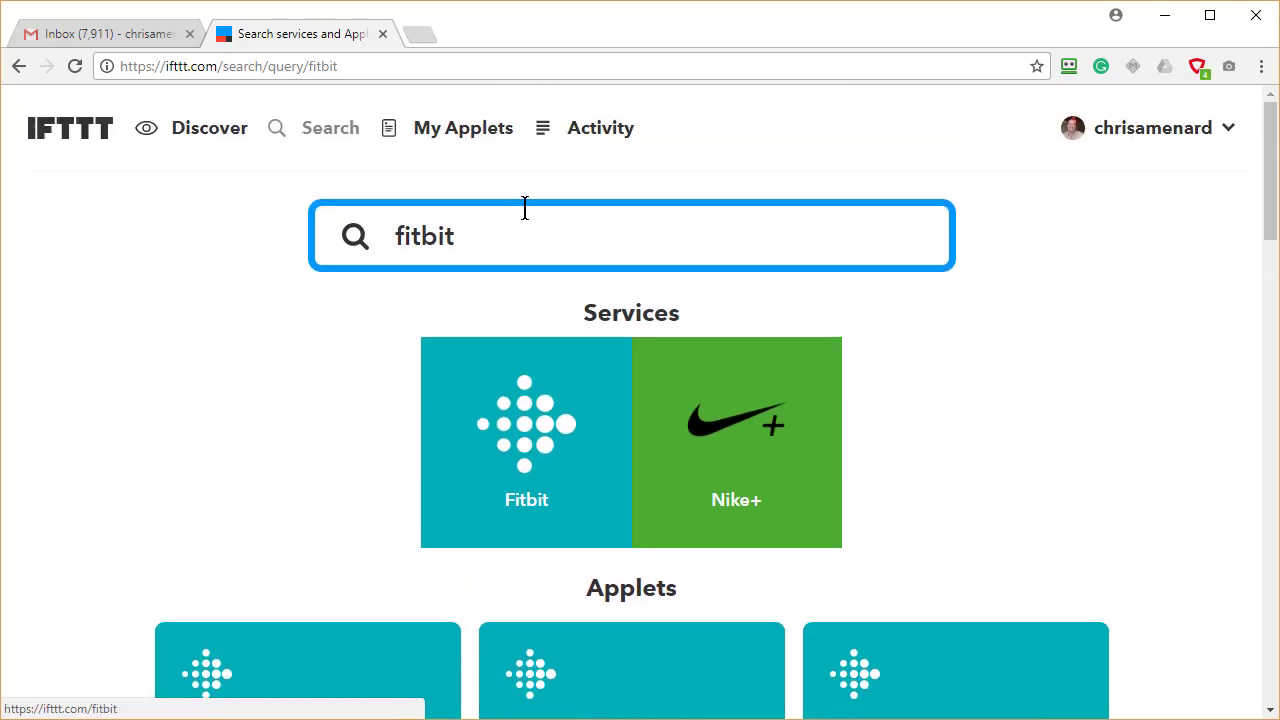
- Open My Applets and scroll through the five applets
{"action": "left_click", "coordinate": [474, 139]}
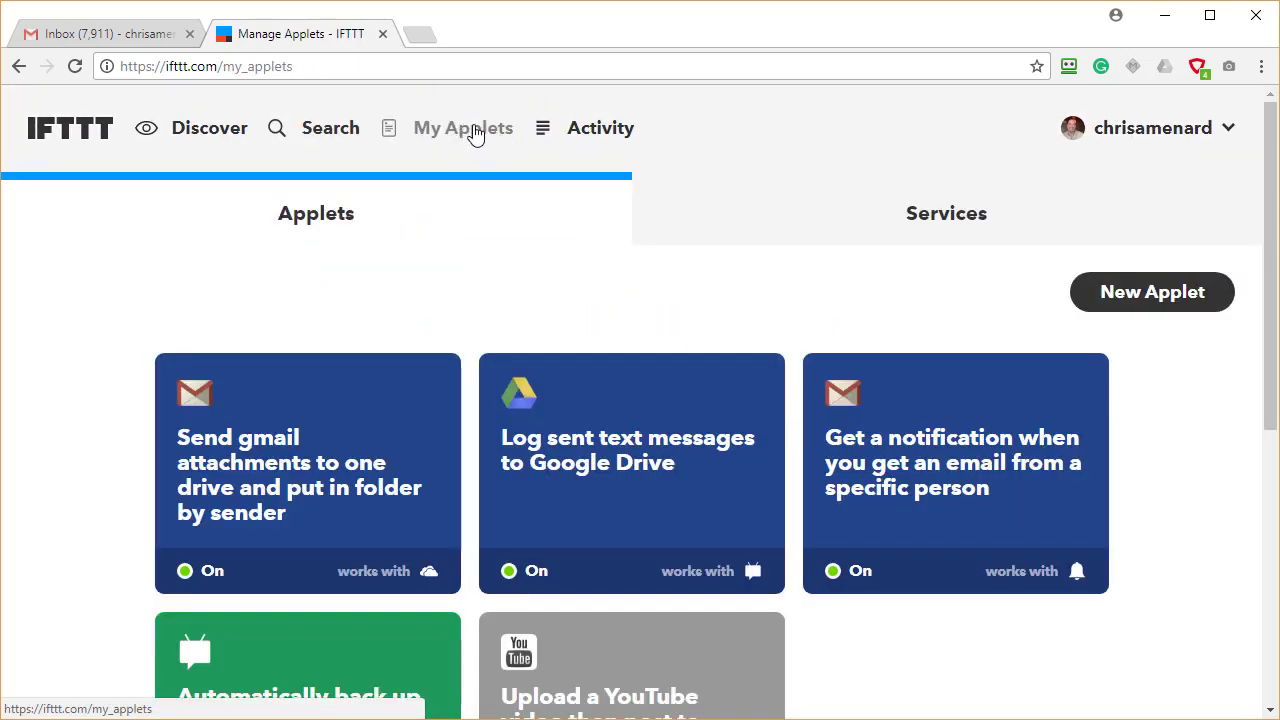
{"action": "scroll", "coordinate": [479, 188], "scroll_direction": "down", "scroll_amount": 2}
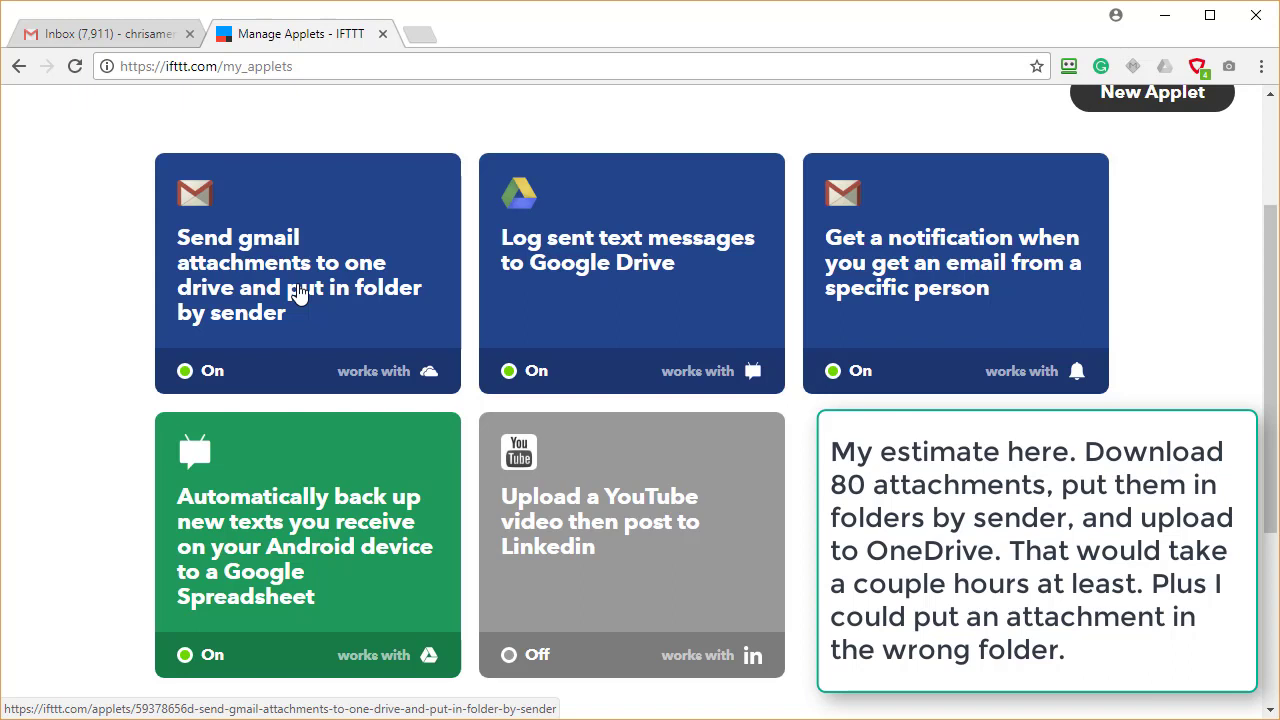
- Open the Gmail-attachments-to-OneDrive applet and check it is On with 9 runs
{"action": "left_click", "coordinate": [333, 293]}
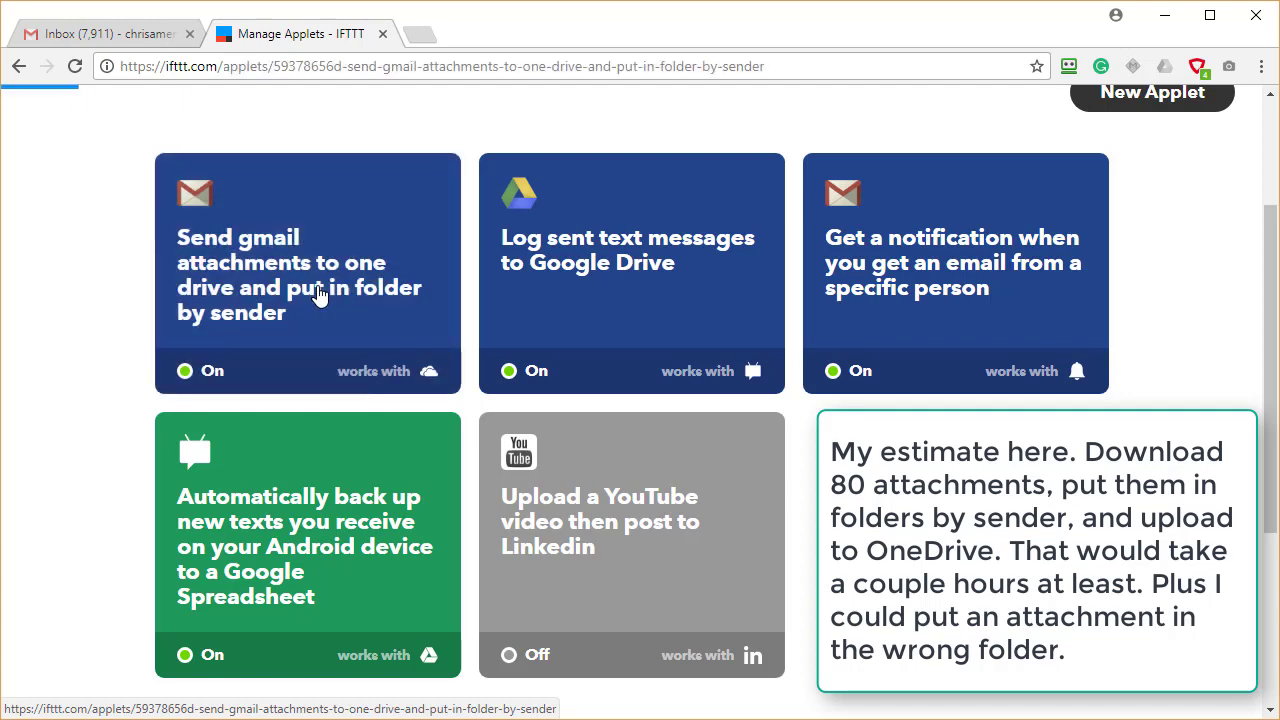
{"action": "scroll", "coordinate": [615, 310], "scroll_direction": "down", "scroll_amount": 2}
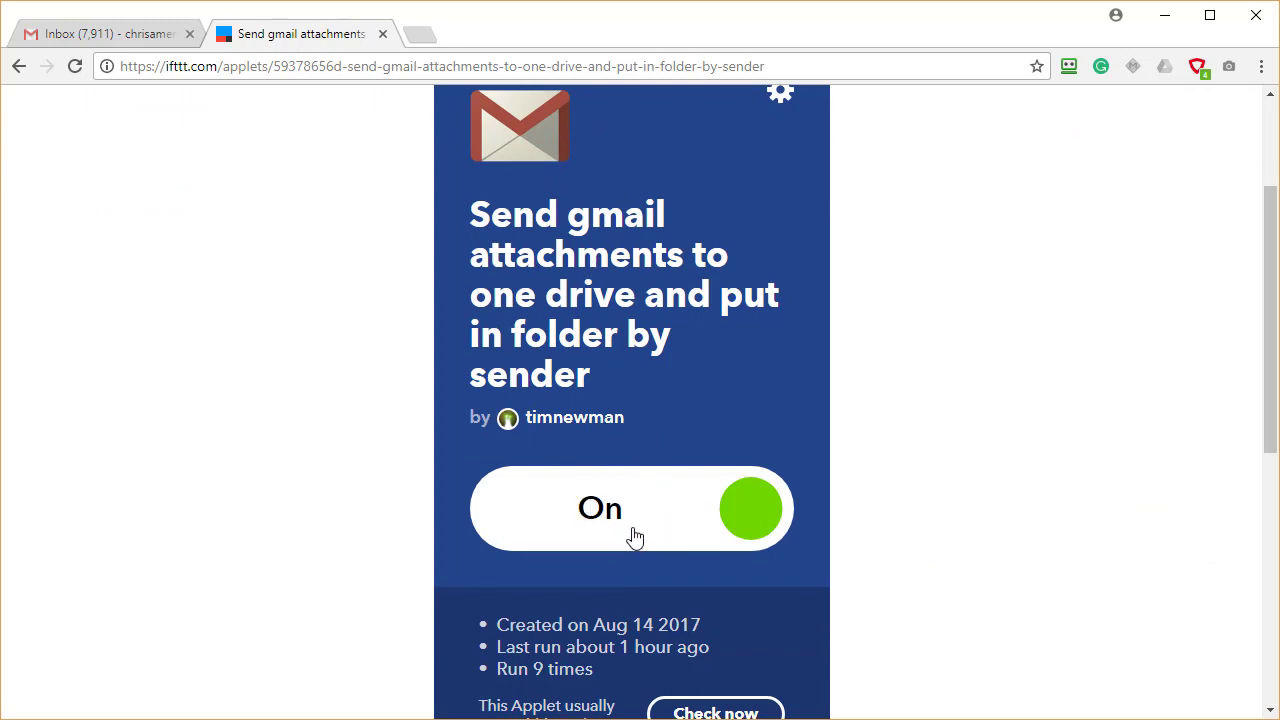
{"action": "scroll", "coordinate": [963, 423], "scroll_direction": "down", "scroll_amount": 2}
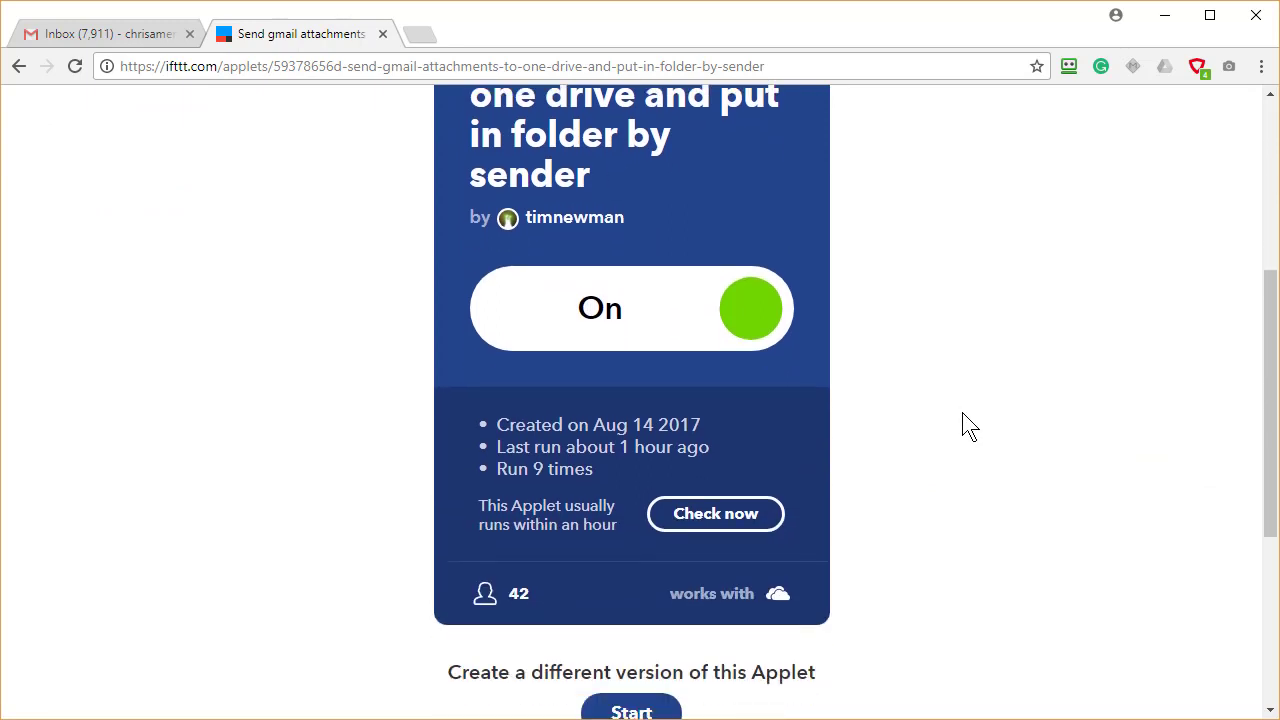
{"action": "scroll", "coordinate": [963, 426], "scroll_direction": "up", "scroll_amount": 4}
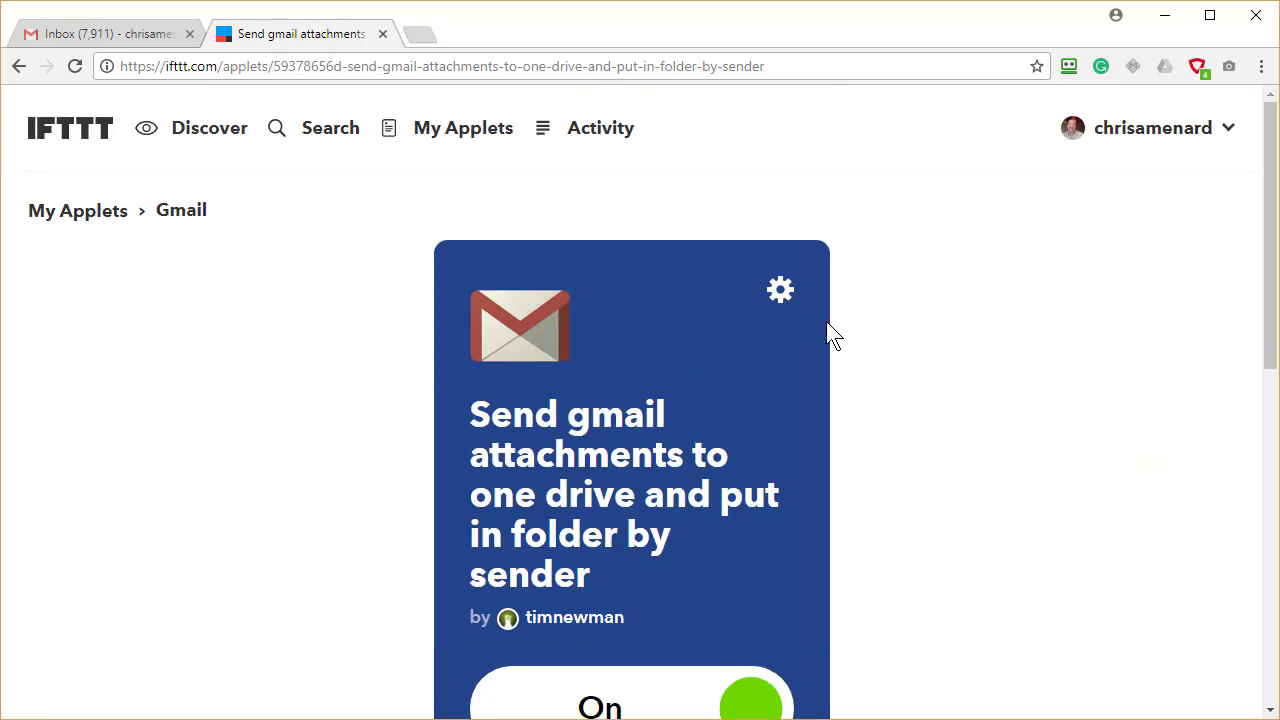
- Review the applet's default AttachmentPublicURL, AttachmentFilename and IFTTT/Gmail/FromAddress folder settings
{"action": "left_click", "coordinate": [780, 295]}
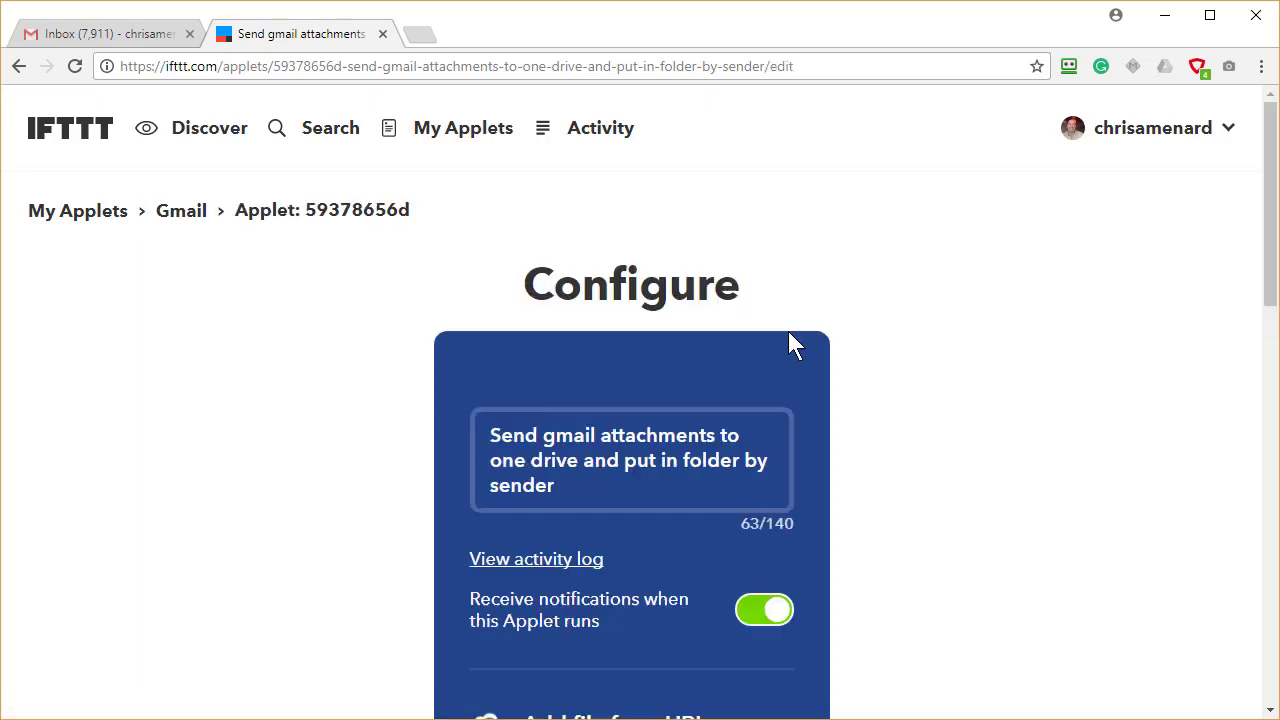
{"action": "scroll", "coordinate": [788, 340], "scroll_direction": "down", "scroll_amount": 3}
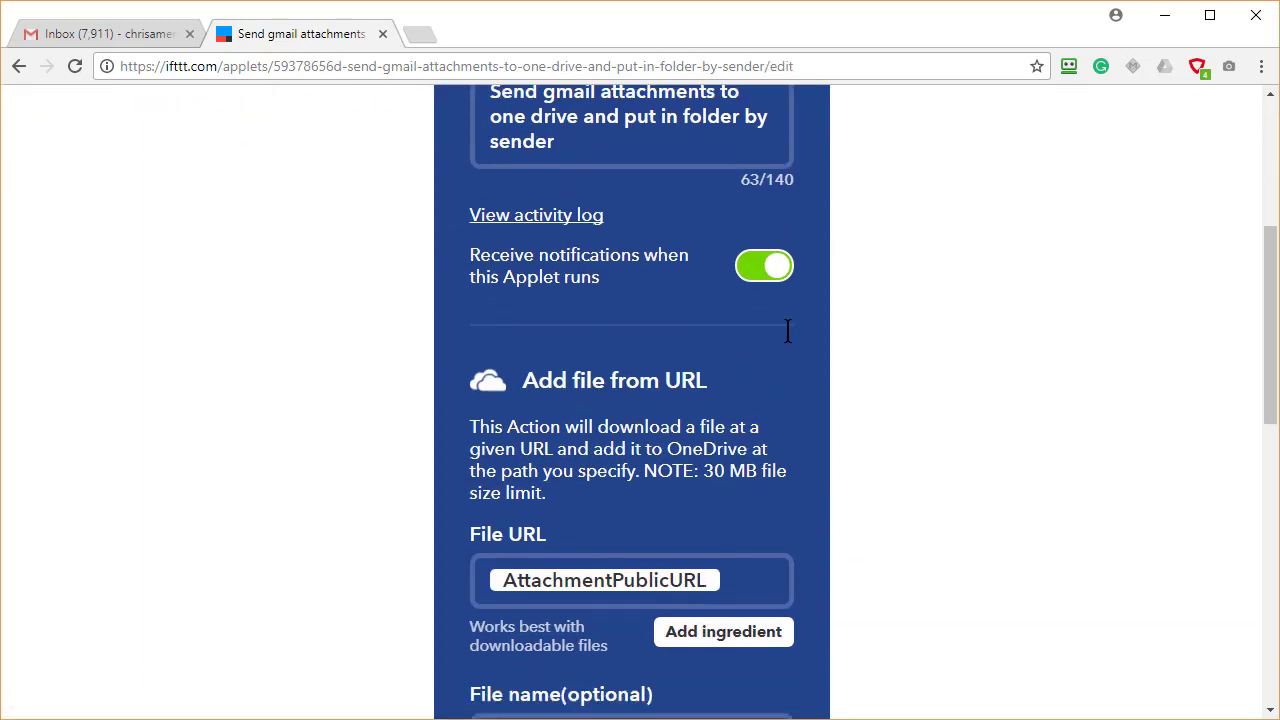
{"action": "scroll", "coordinate": [788, 331], "scroll_direction": "down", "scroll_amount": 4}
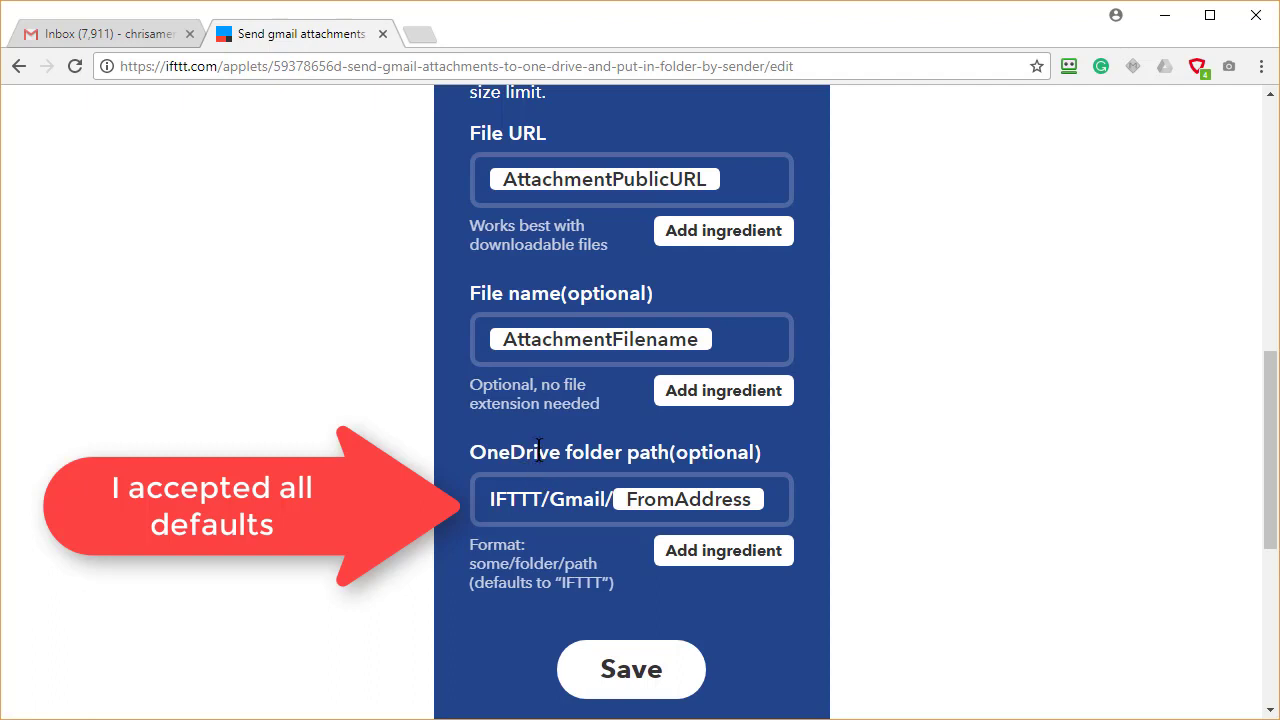
{"action": "scroll", "coordinate": [858, 518], "scroll_direction": "up", "scroll_amount": 2}
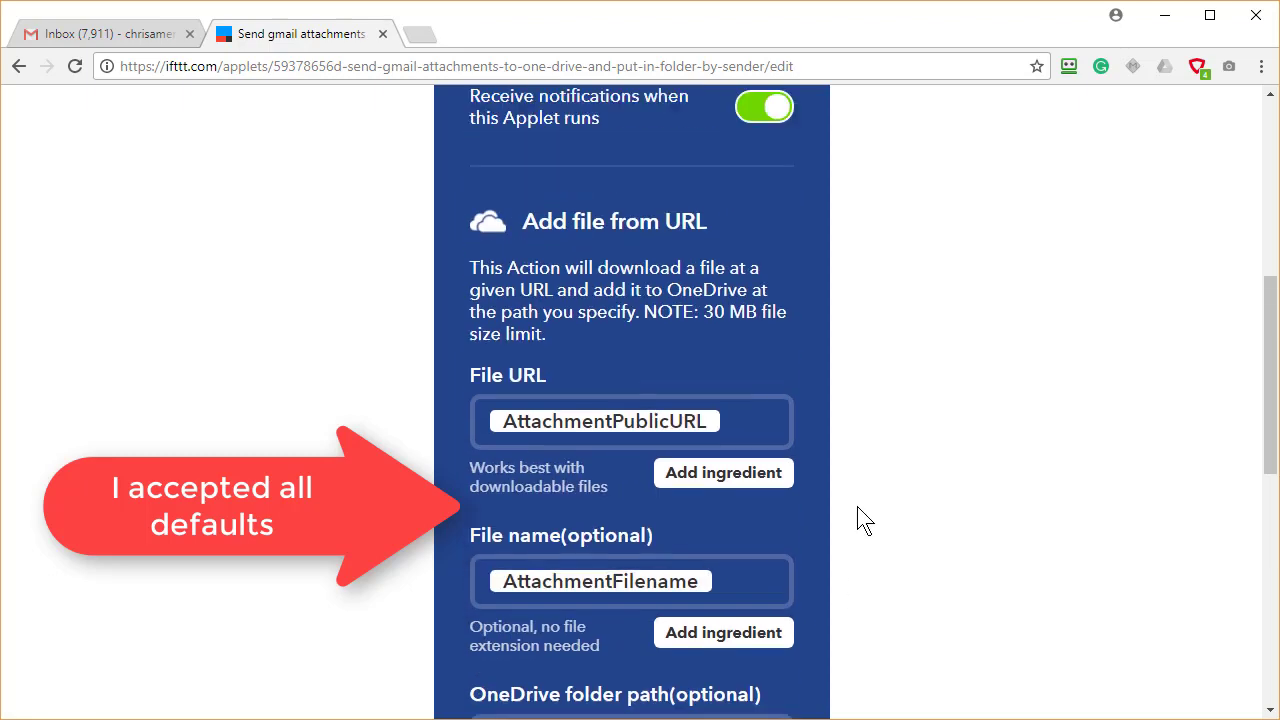
{"action": "scroll", "coordinate": [860, 517], "scroll_direction": "up", "scroll_amount": 1}
{"action": "scroll", "coordinate": [860, 517], "scroll_direction": "down", "scroll_amount": 4}
{"action": "scroll", "coordinate": [749, 557], "scroll_direction": "up", "scroll_amount": 5}
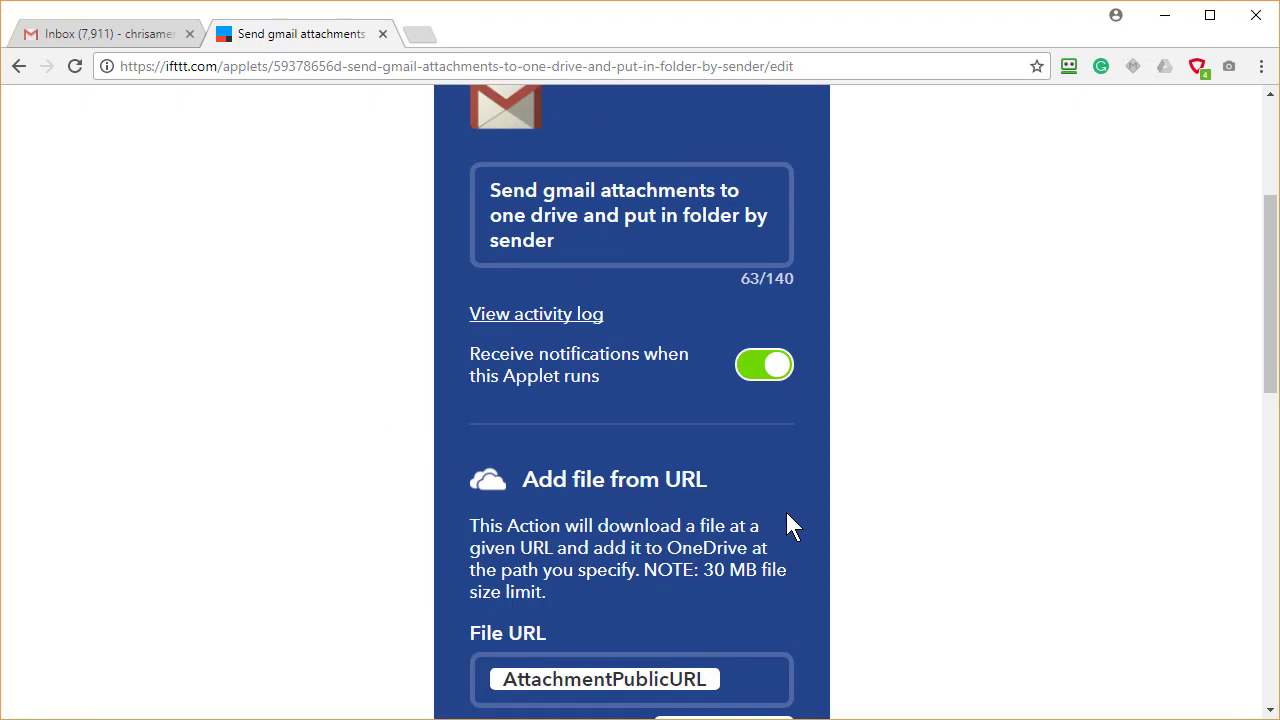
{"action": "scroll", "coordinate": [790, 525], "scroll_direction": "up", "scroll_amount": 3}
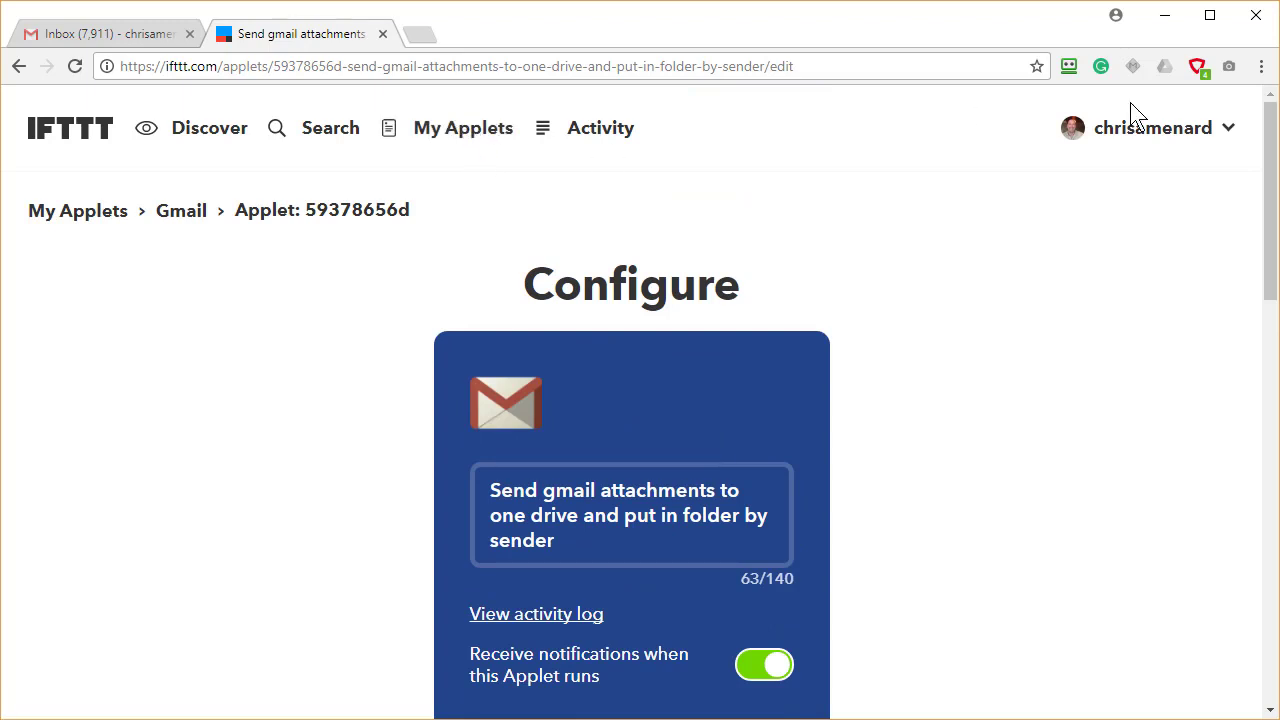
- Bring the Outlook 'Budget file' draft with Budget.xlsx attached in front of IFTTT
{"action": "left_click_drag", "start_coordinate": [1279, 18], "coordinate": [437, 24]}
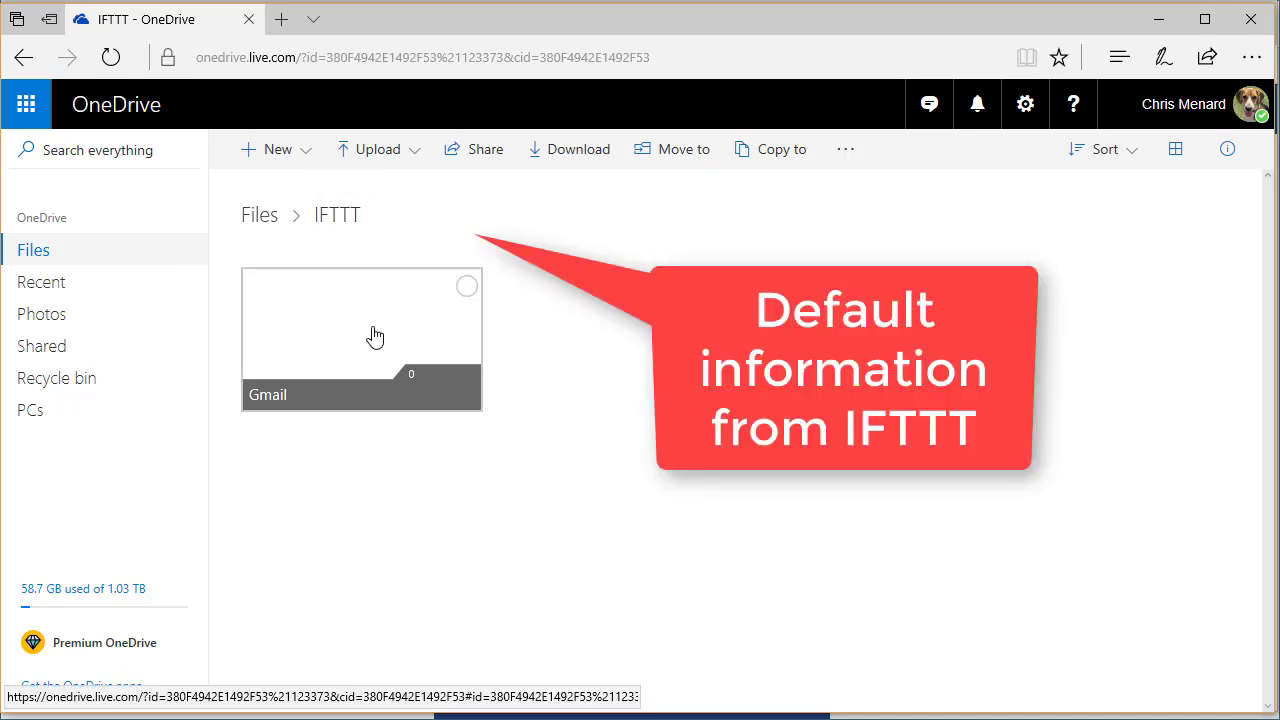
- Confirm OneDrive's IFTTT/Gmail folder is empty, then minimize OneDrive to reveal the draft
{"action": "left_click", "coordinate": [375, 336]}
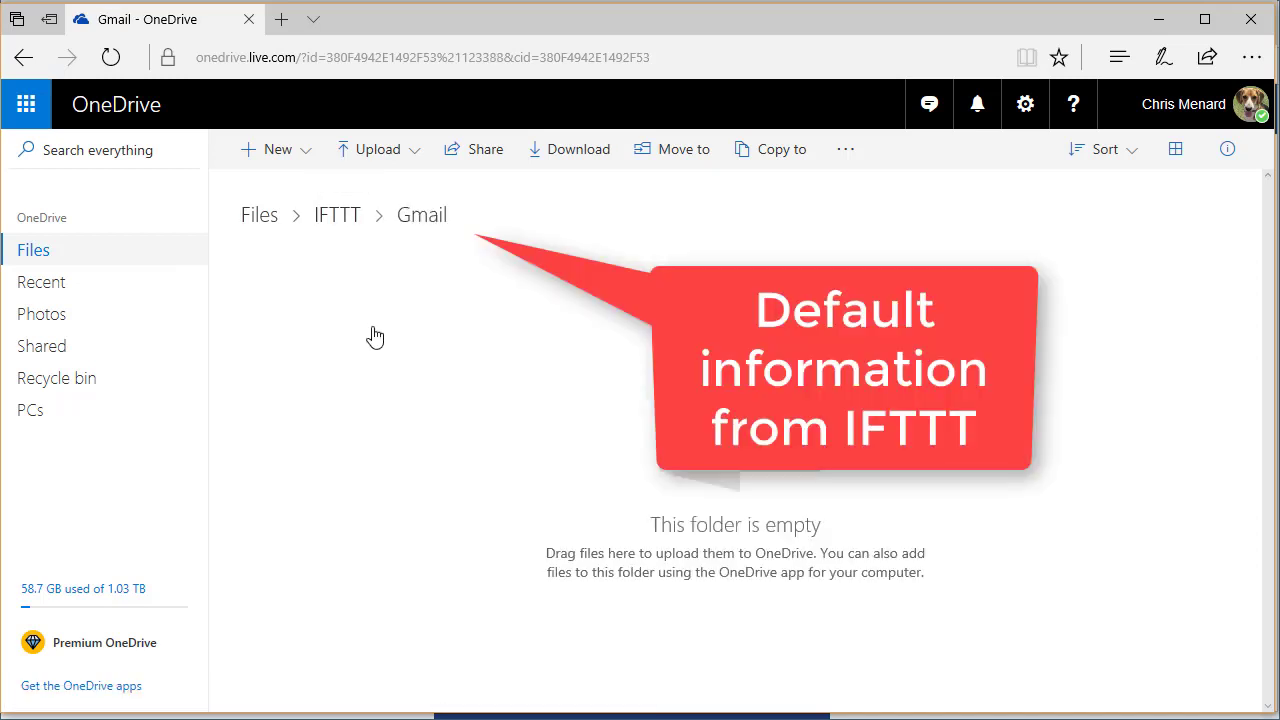
{"action": "left_click", "coordinate": [350, 218]}
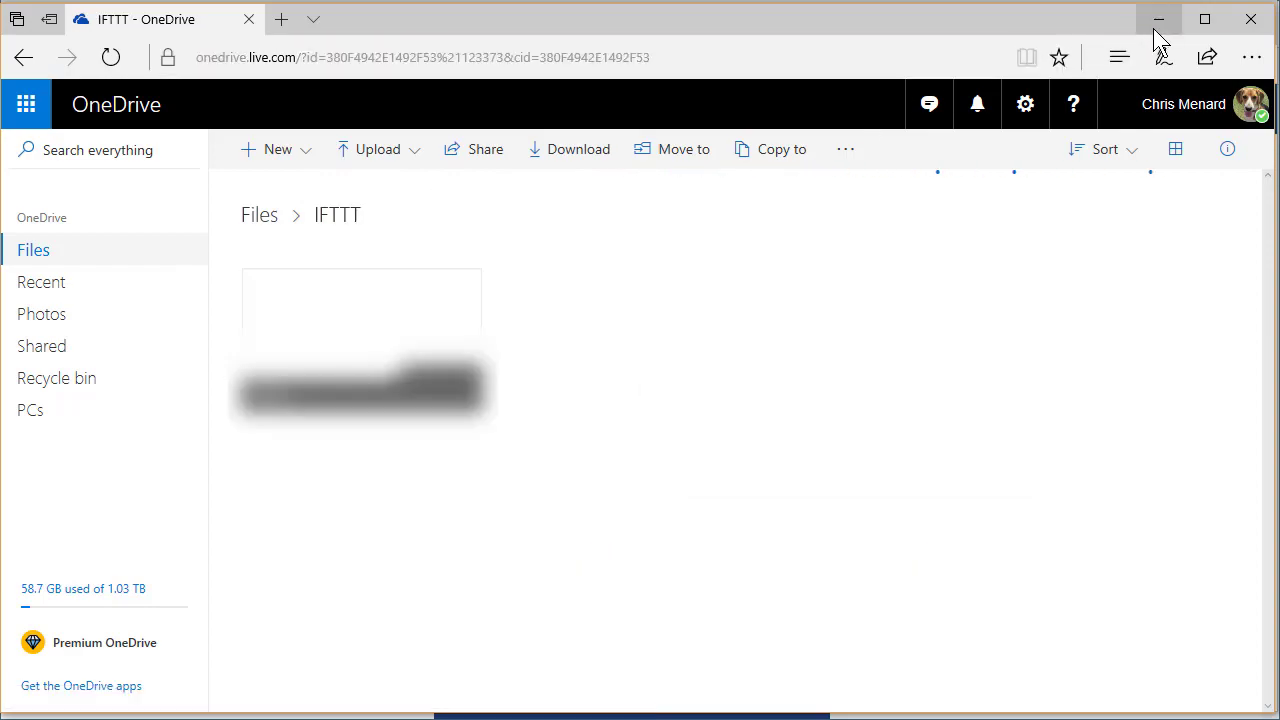
{"action": "left_click", "coordinate": [1156, 22]}
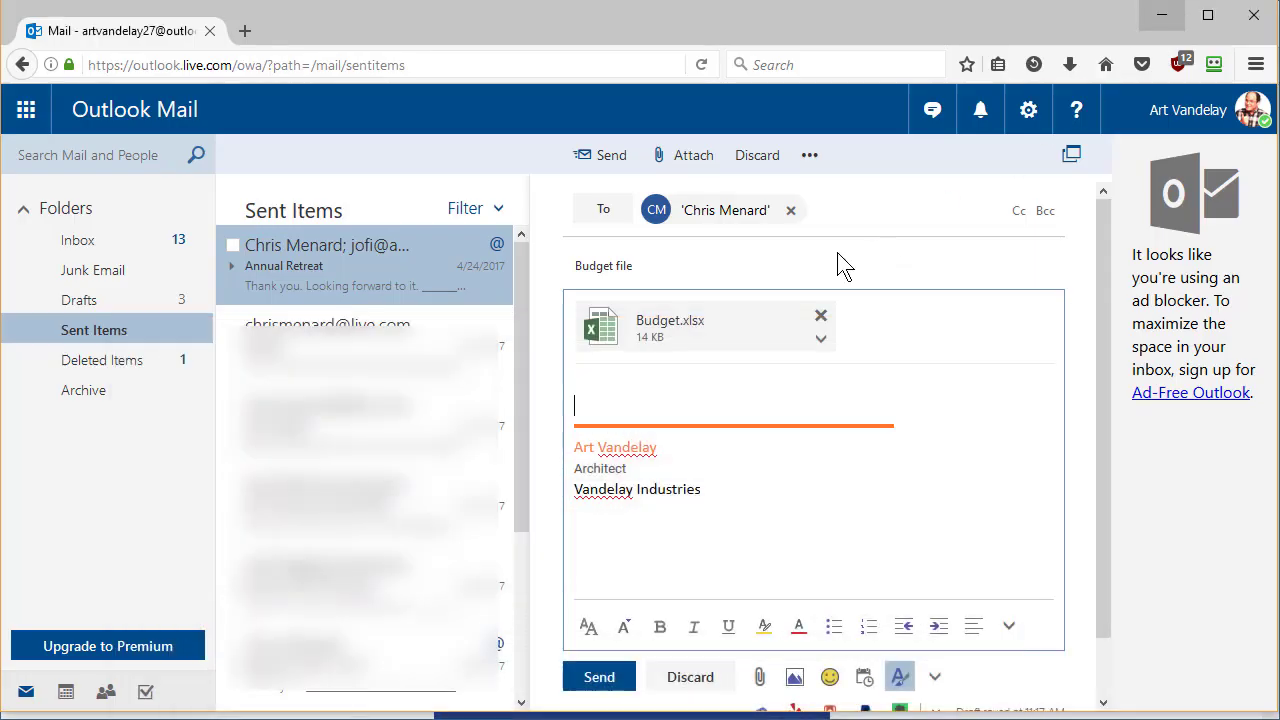
- Send the 'Budget file' test email with Budget.xlsx and return to the IFTTT page
{"action": "left_click", "coordinate": [605, 160]}
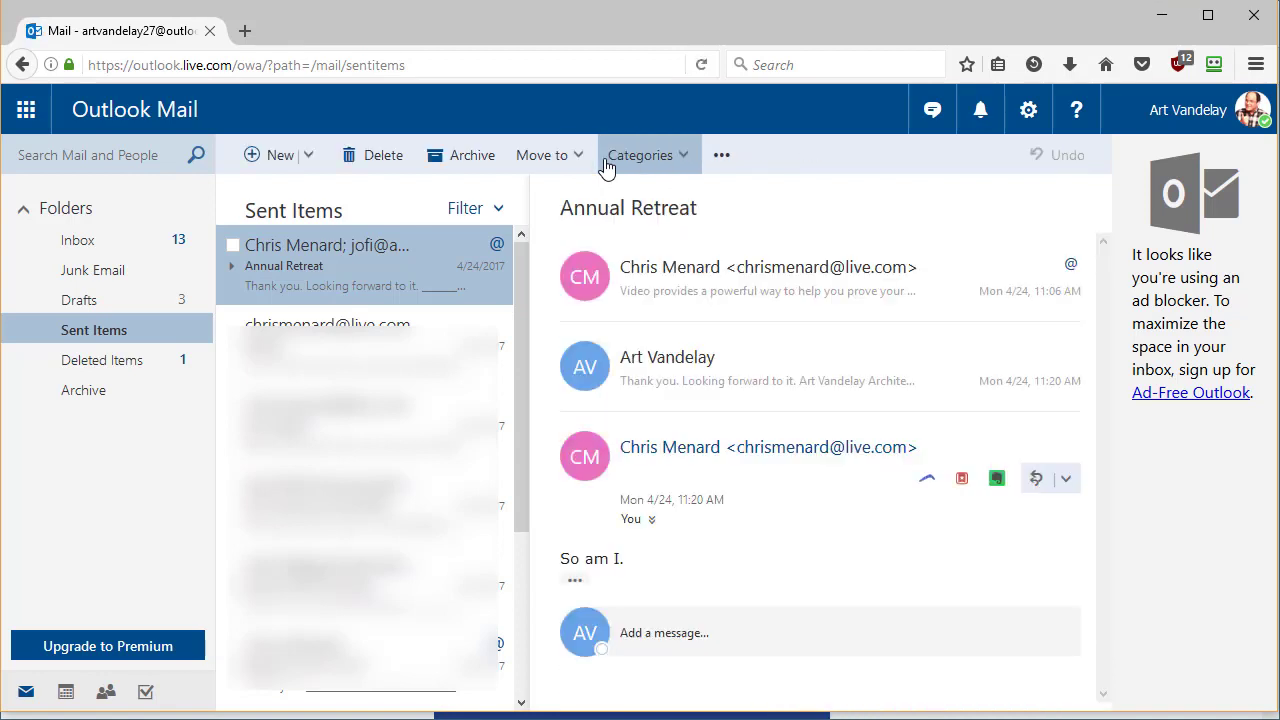
{"action": "left_click", "coordinate": [1166, 18]}
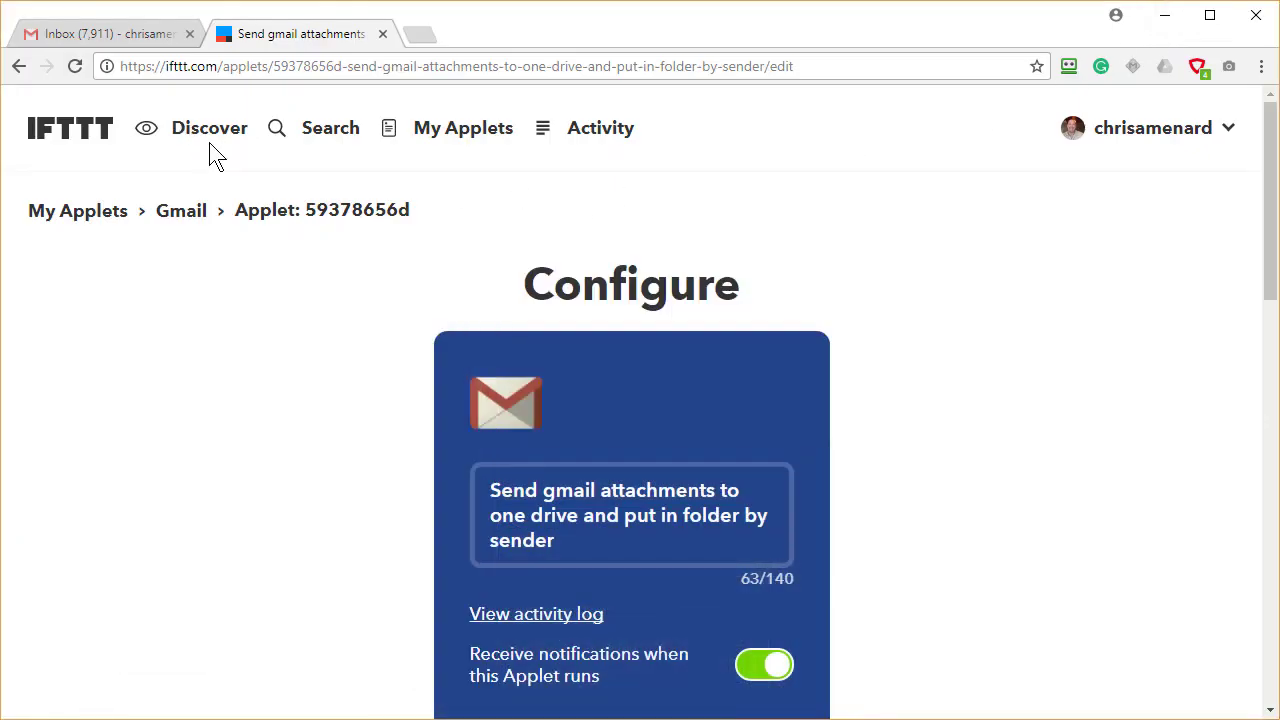
- Check the Gmail inbox for the arrived Budget test email
{"action": "left_click", "coordinate": [136, 40]}
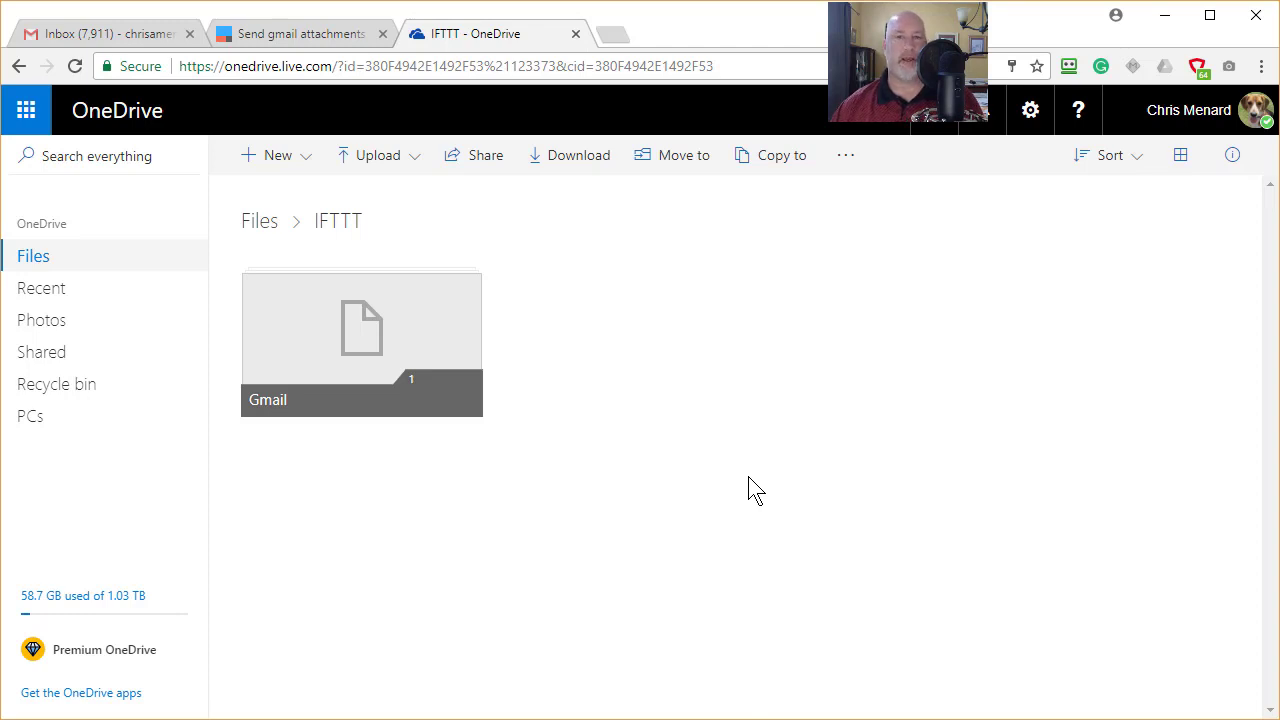
- Confirm Budget.xlsx was saved in the sender-named folder under OneDrive's IFTTT/Gmail
{"action": "left_click", "coordinate": [390, 340]}
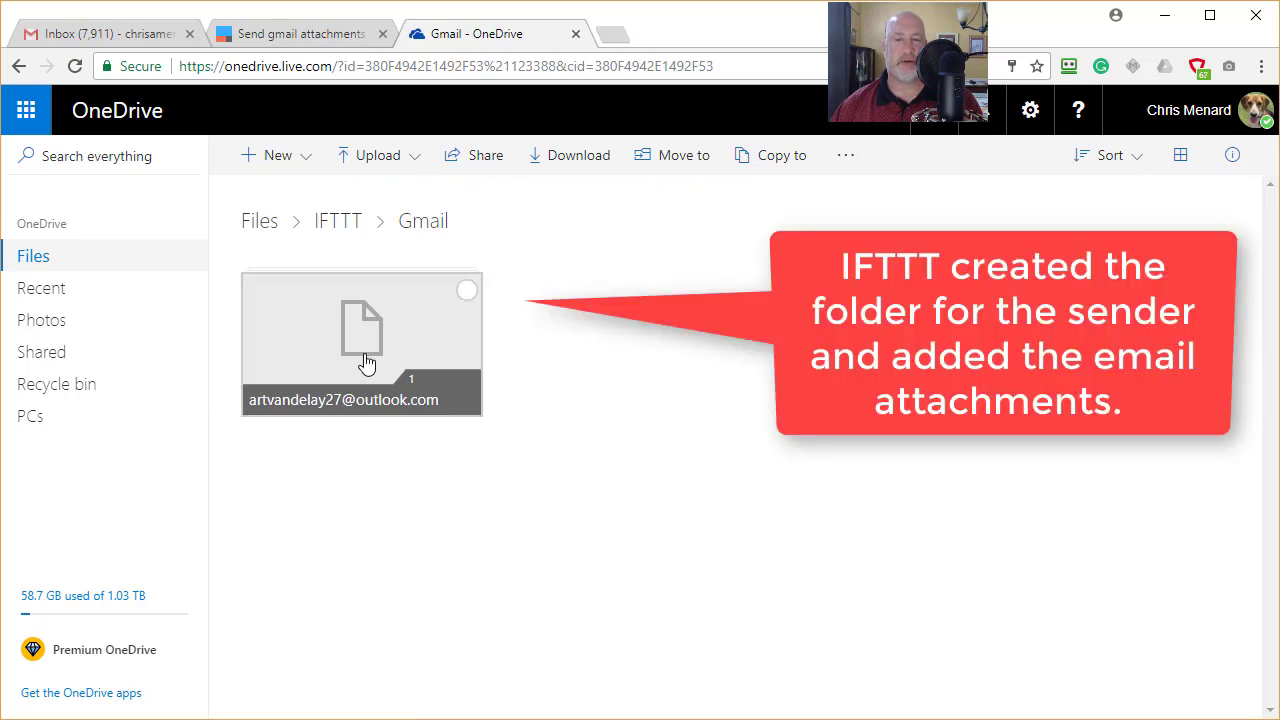
{"action": "left_click", "coordinate": [150, 38]}
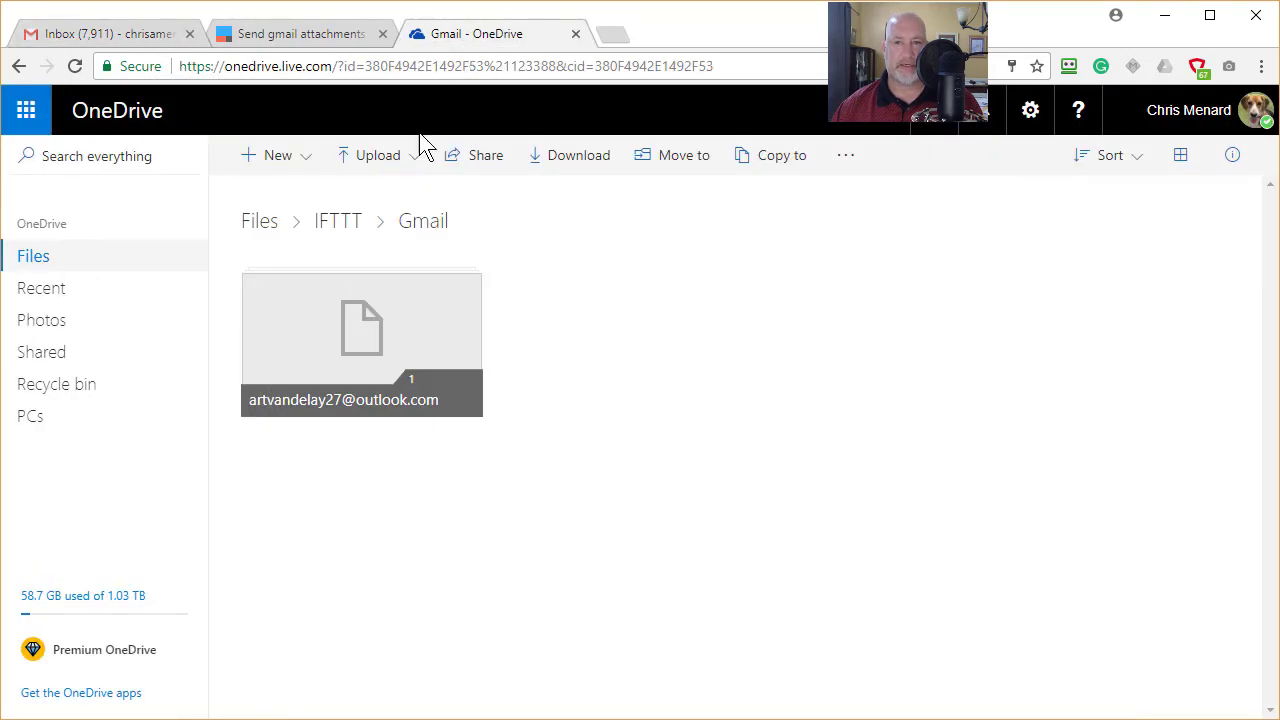
{"action": "left_click", "coordinate": [460, 40]}
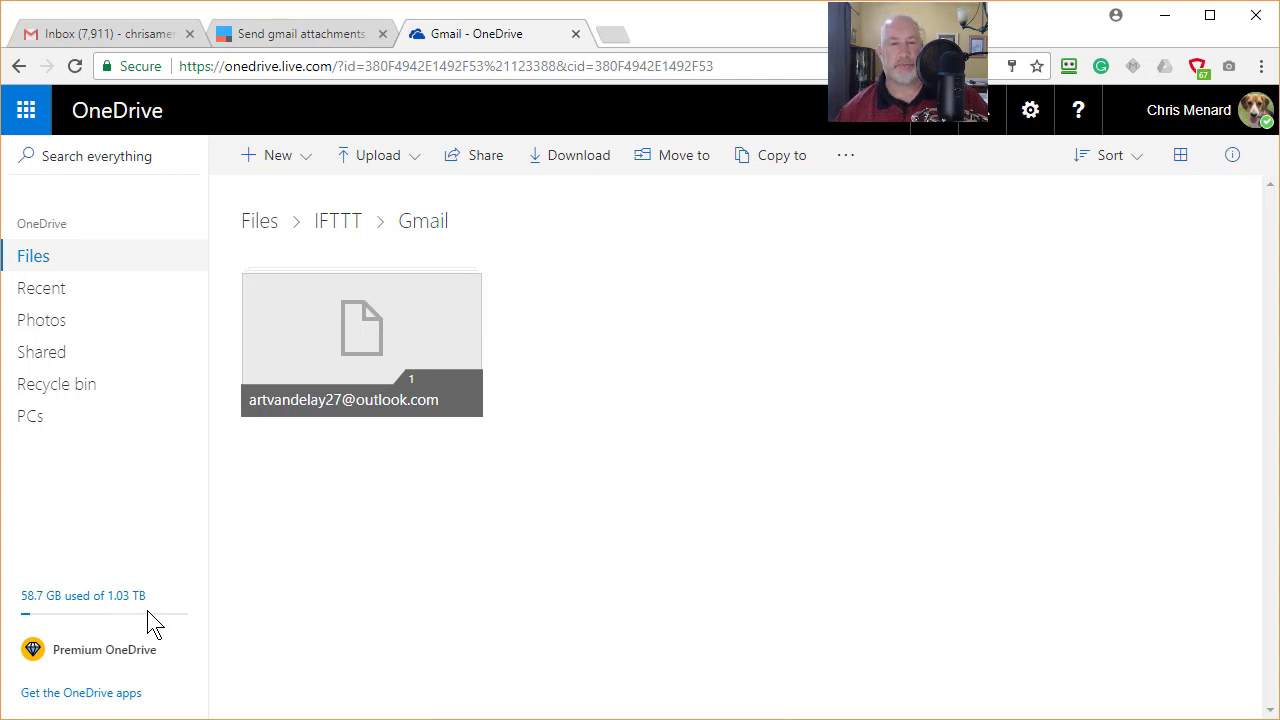
{"action": "left_click", "coordinate": [371, 357]}
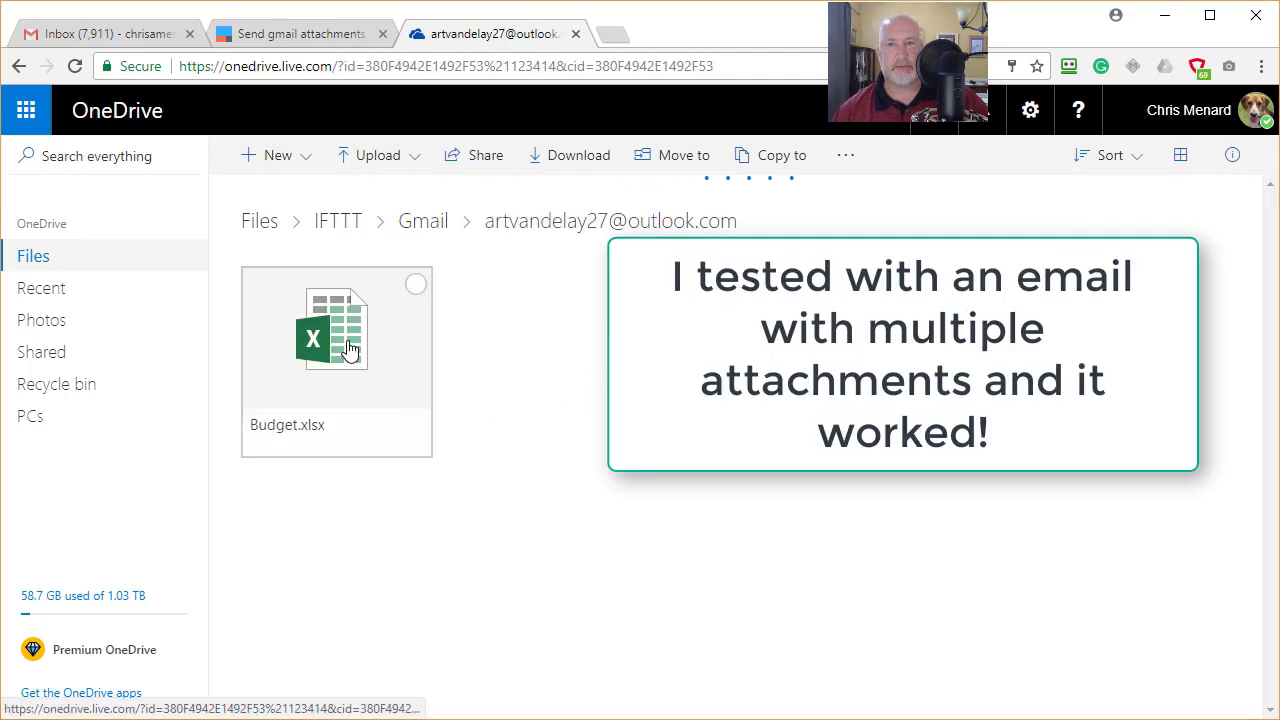
- Go back to IFTTT and view the My Applets list
{"action": "left_click", "coordinate": [330, 35]}
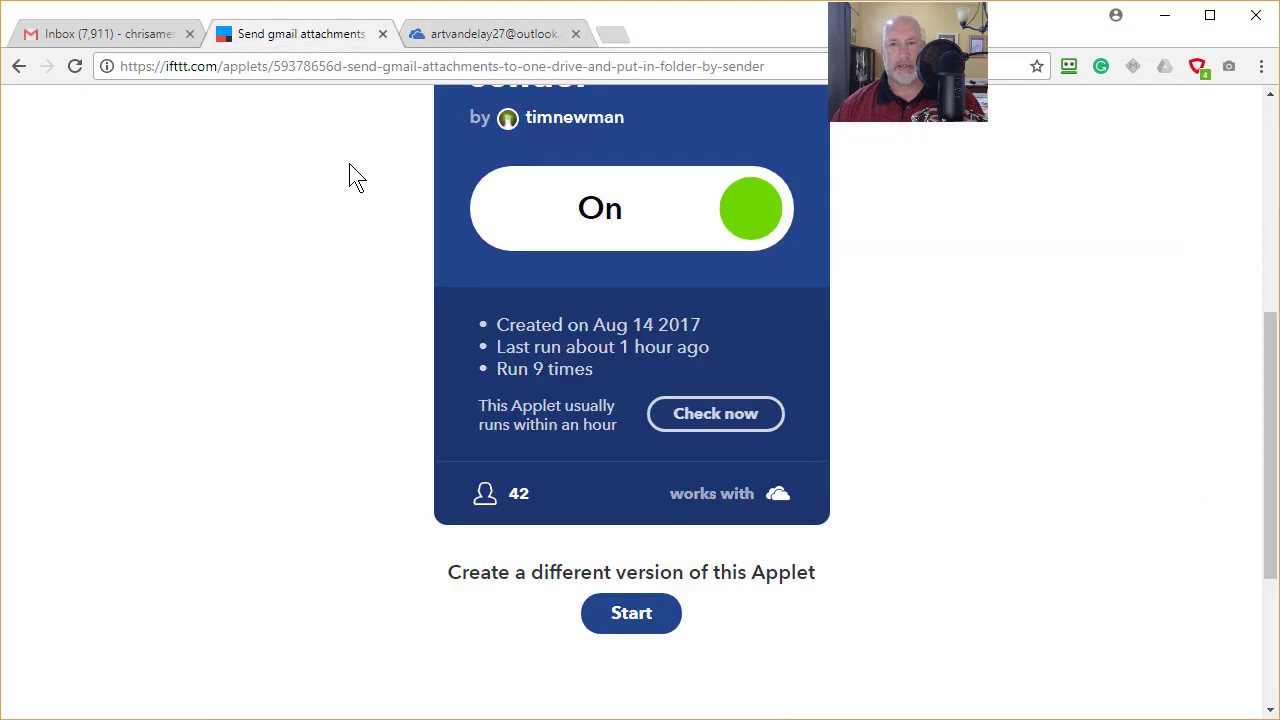
{"action": "scroll", "coordinate": [362, 215], "scroll_direction": "up", "scroll_amount": 5}
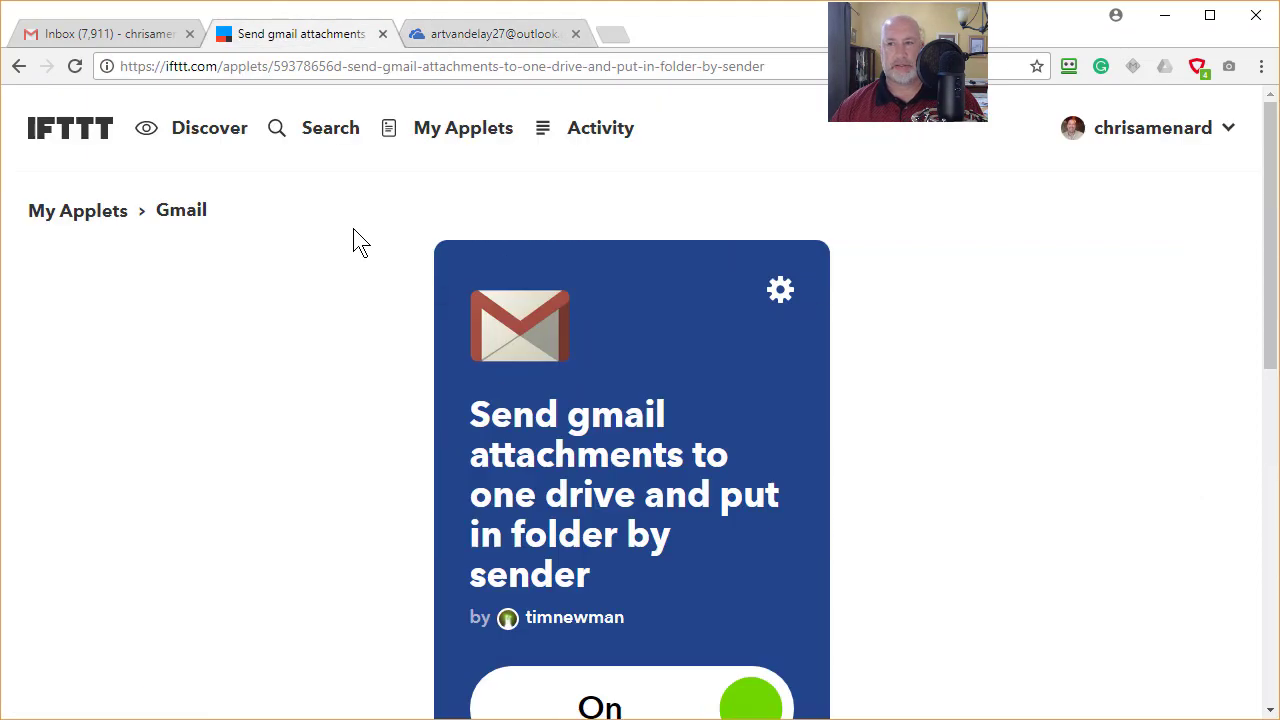
{"action": "left_click", "coordinate": [458, 128]}
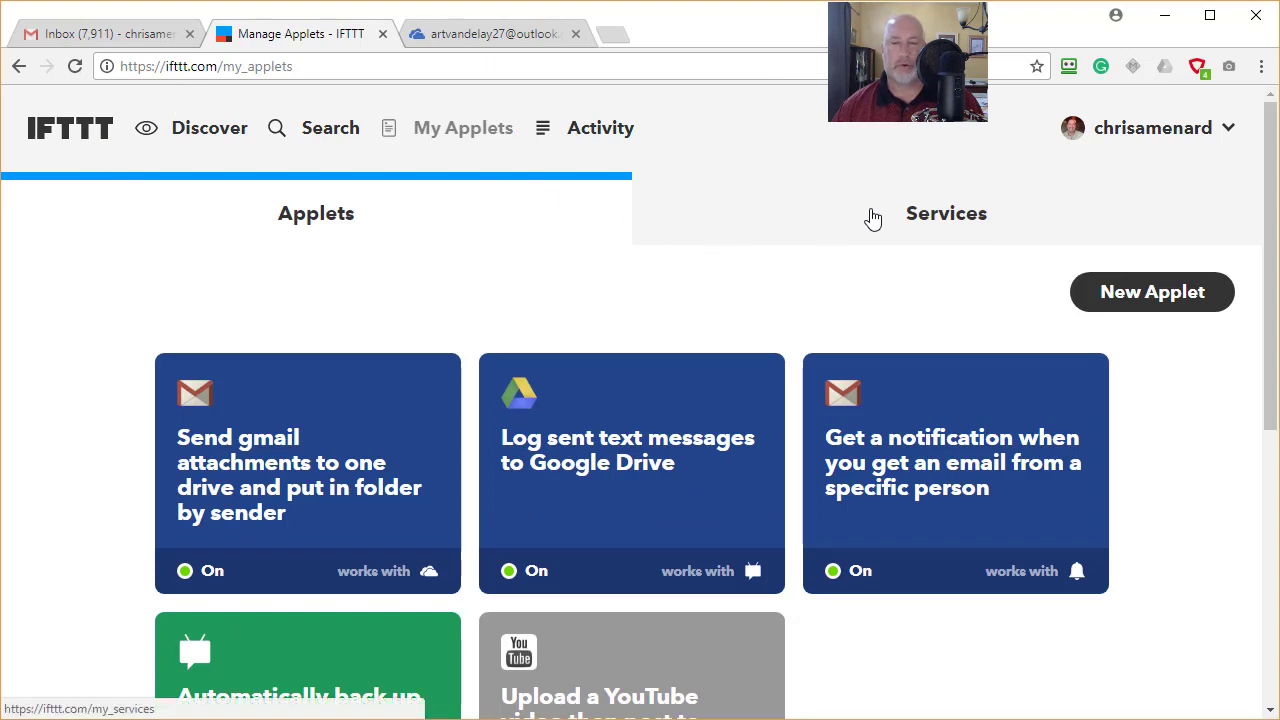
- Search for 'youtube' and browse the YouTube service's applets, including Upload a YouTube video then post to Linkedin
{"action": "left_click", "coordinate": [340, 130]}
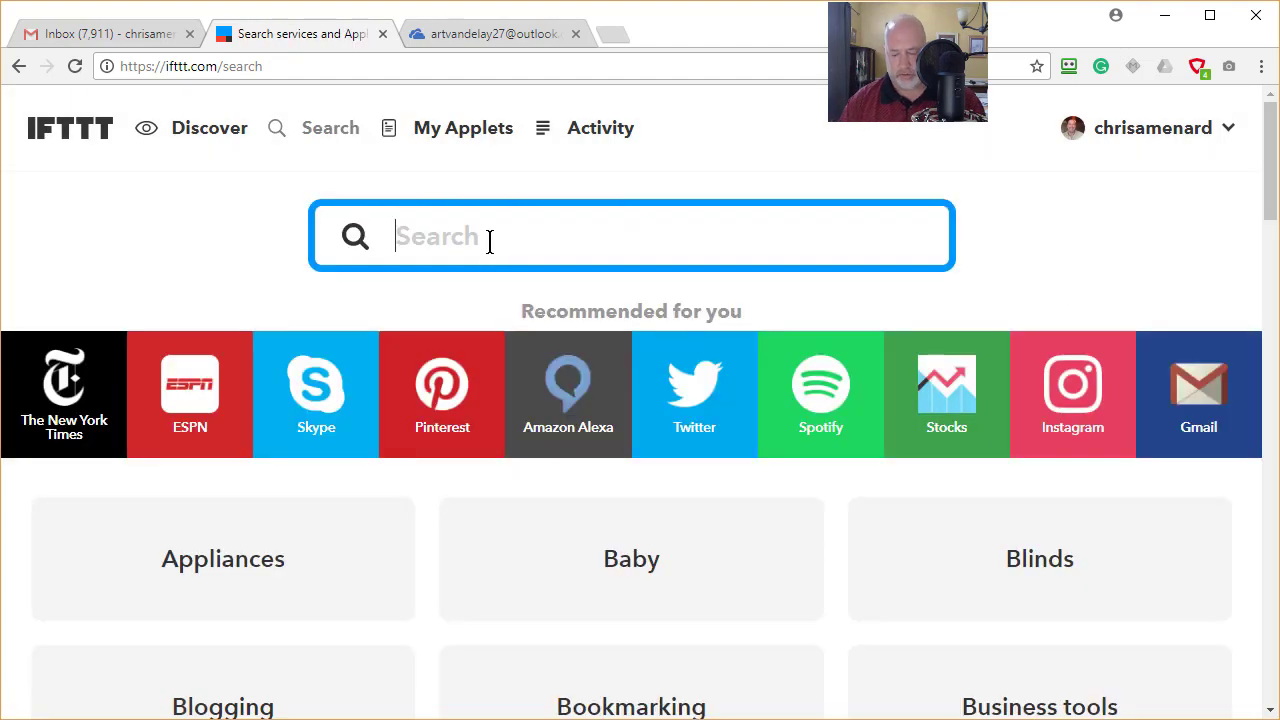
{"action": "type", "text": "youtube"}
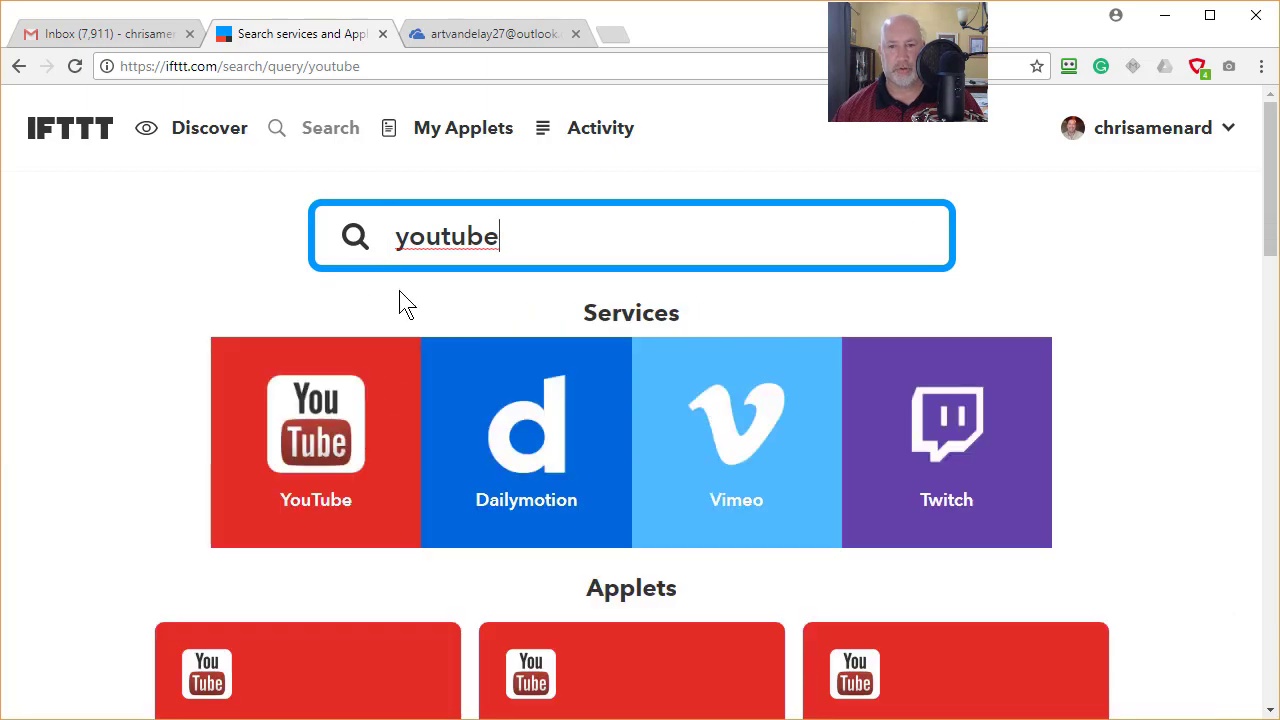
{"action": "left_click", "coordinate": [347, 452]}
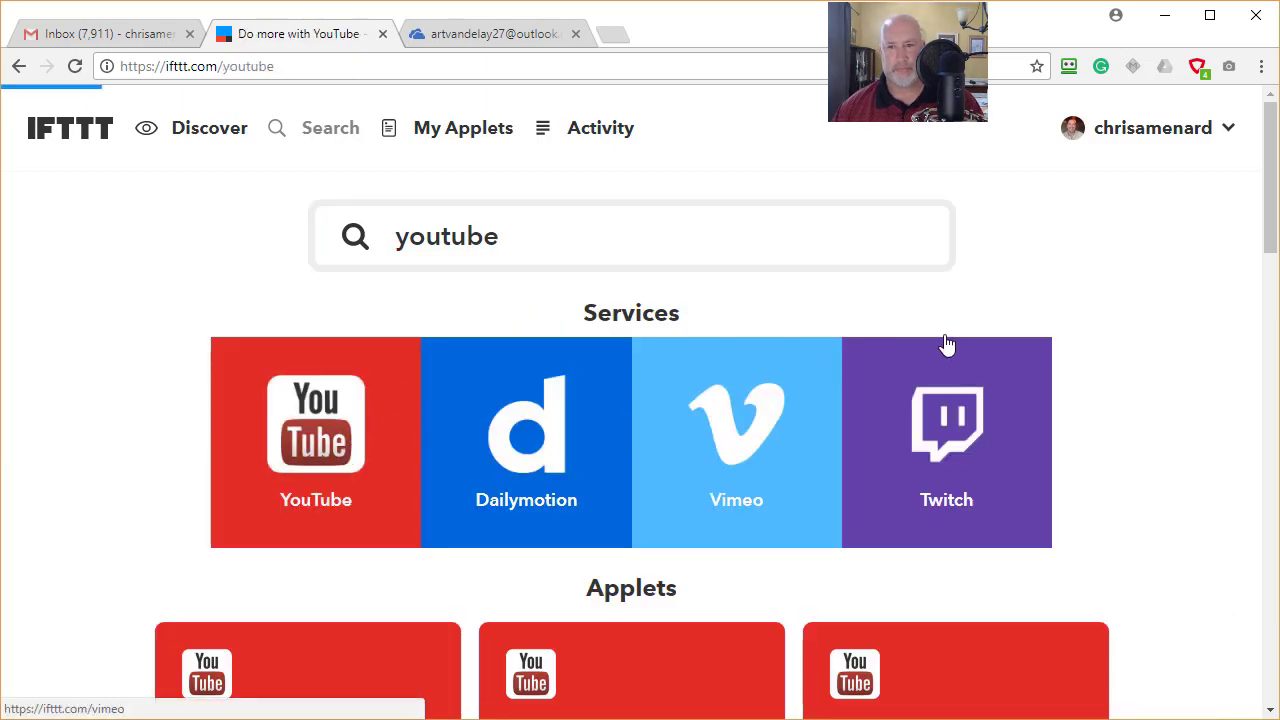
{"action": "scroll", "coordinate": [880, 335], "scroll_direction": "down", "scroll_amount": 7}
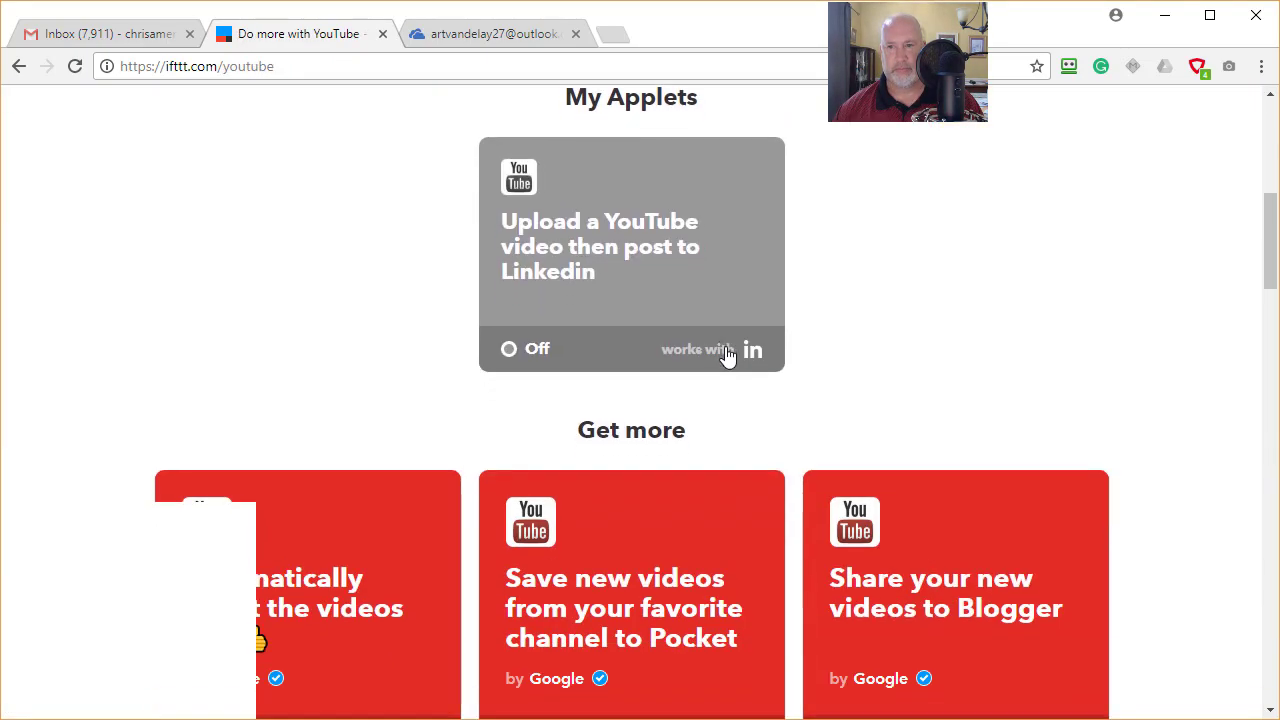
{"action": "scroll", "coordinate": [838, 318], "scroll_direction": "down", "scroll_amount": 2}
{"action": "scroll", "coordinate": [838, 318], "scroll_direction": "up", "scroll_amount": 4}
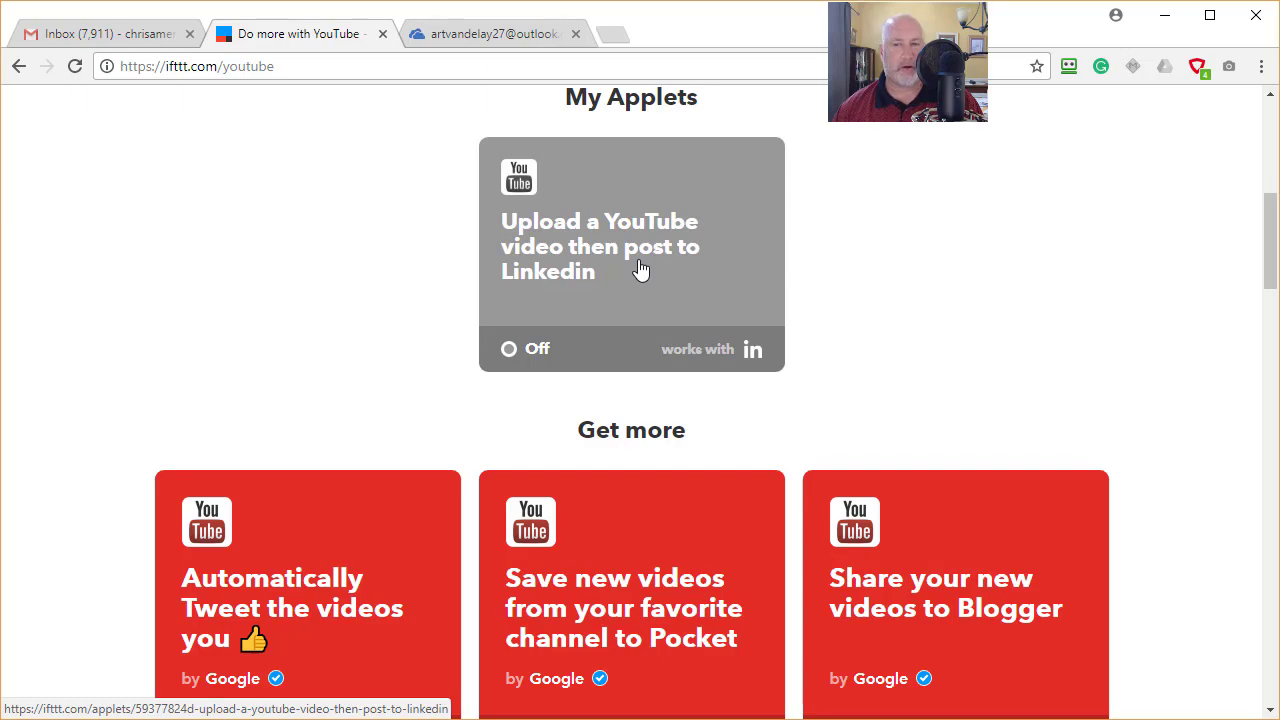
{"action": "scroll", "coordinate": [857, 277], "scroll_direction": "down", "scroll_amount": 3}
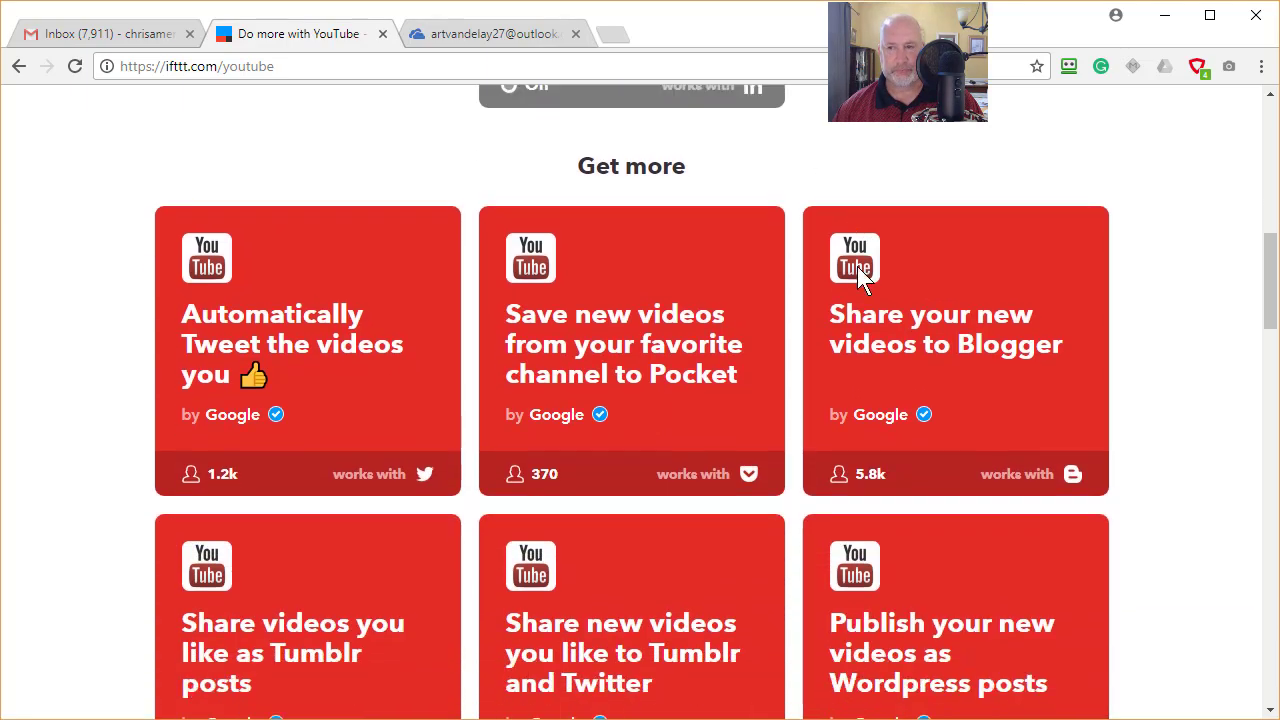
{"action": "scroll", "coordinate": [857, 277], "scroll_direction": "down", "scroll_amount": 3}
{"action": "scroll", "coordinate": [857, 277], "scroll_direction": "up", "scroll_amount": 12}
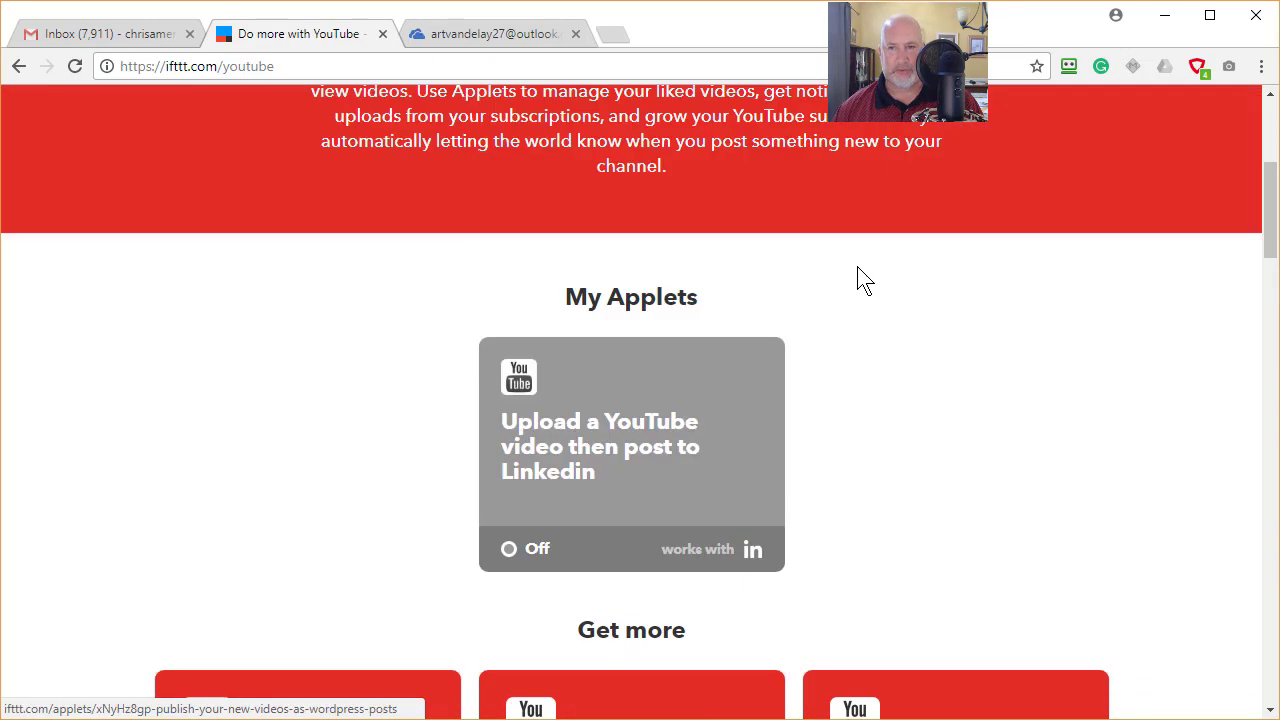
- Bring up IFTTT's services search page with an empty search box
{"action": "left_click", "coordinate": [336, 130]}
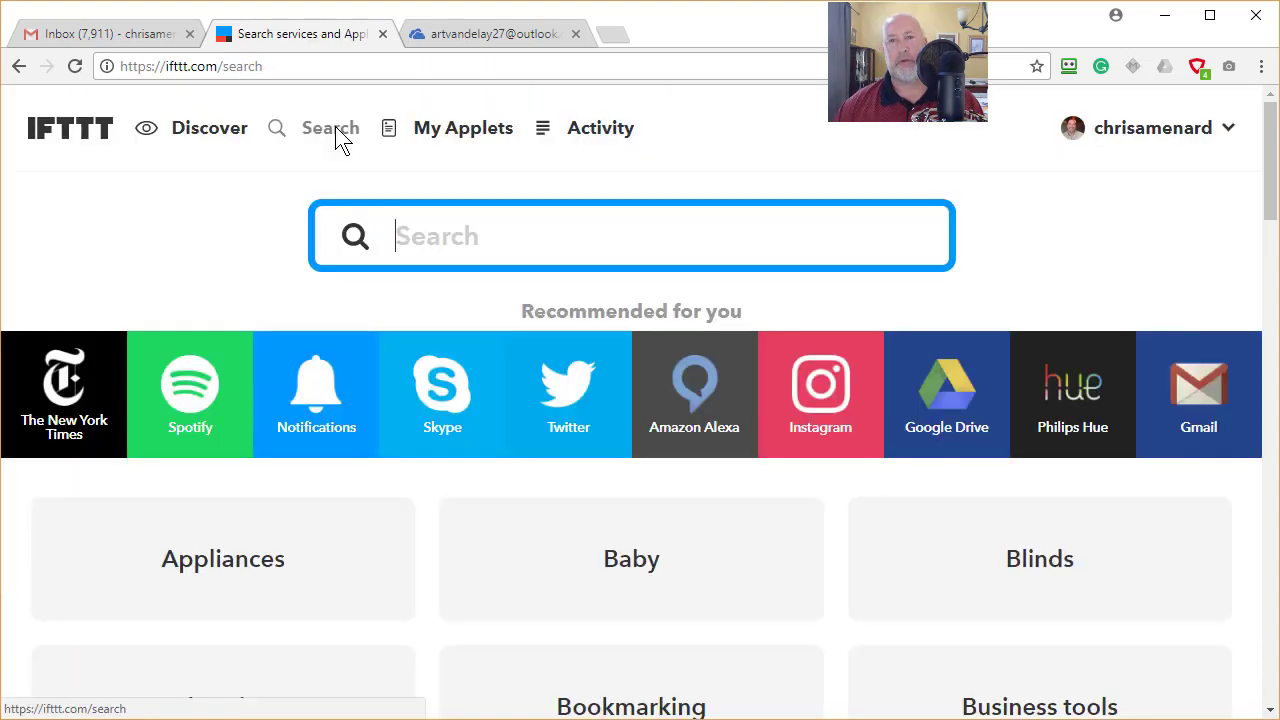